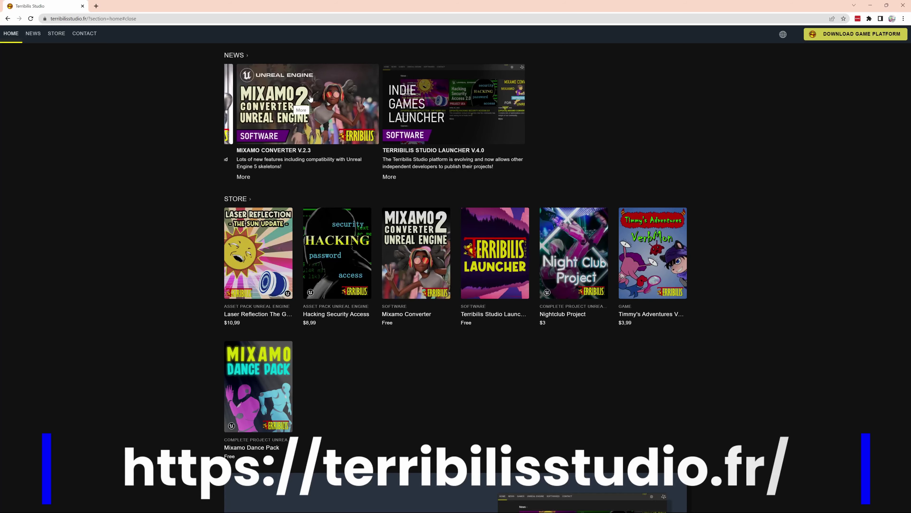
# Go from the Mixamo Converter V.2.3 news item to its store page and download mixamo_converter.zip.
pyautogui.click(288, 93)
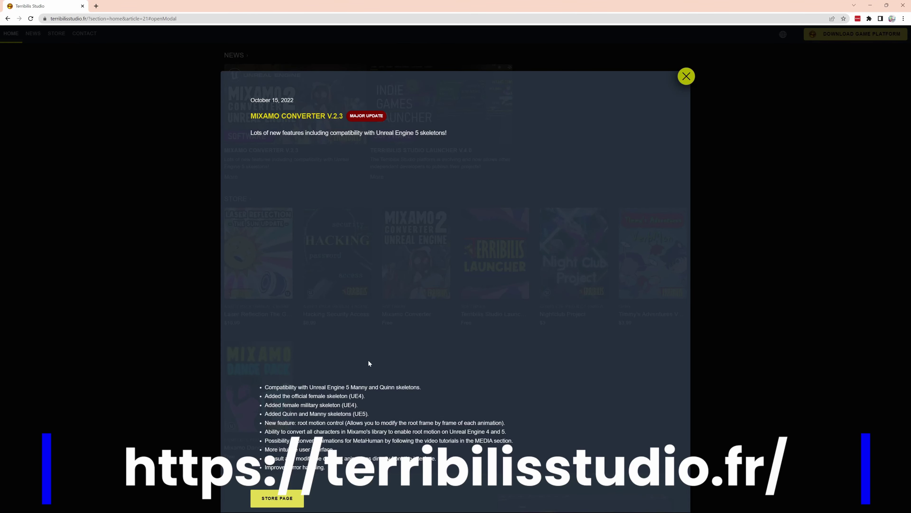
pyautogui.click(278, 498)
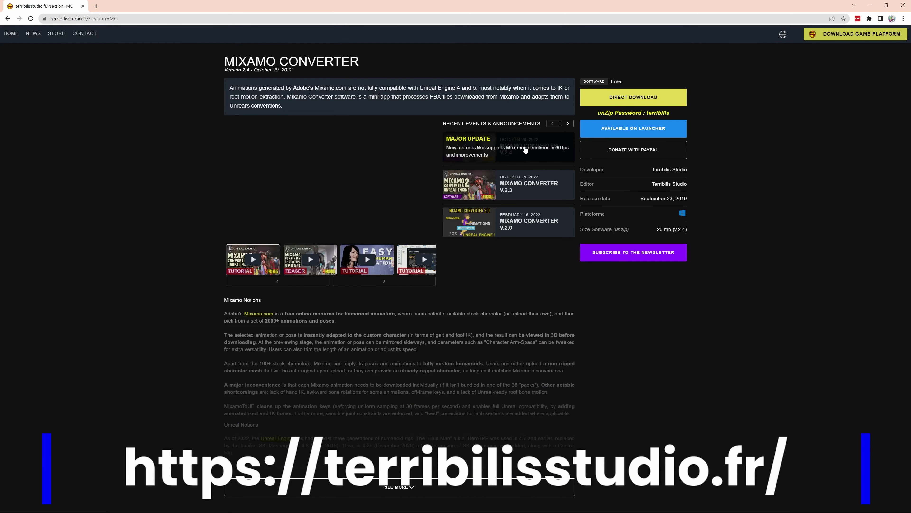
pyautogui.click(524, 146)
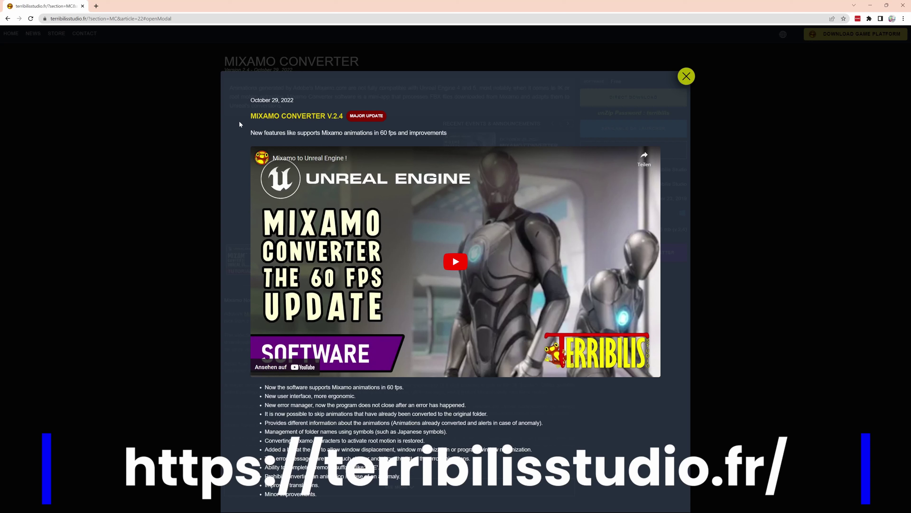
pyautogui.moveTo(272, 133); pyautogui.dragTo(420, 134)
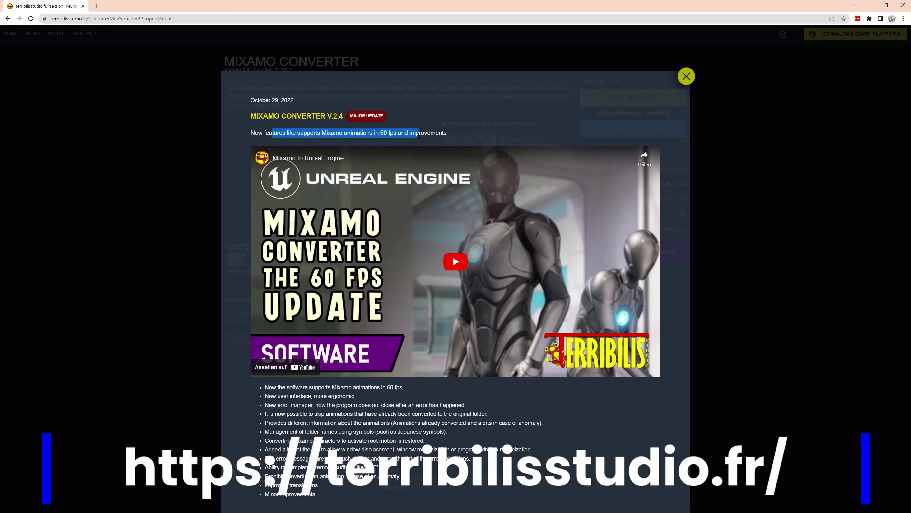
pyautogui.click(431, 140)
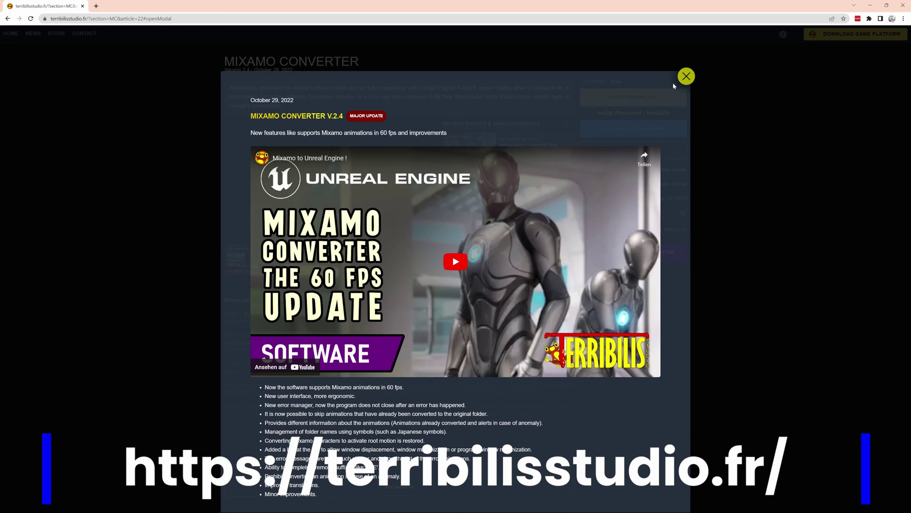
pyautogui.click(686, 77)
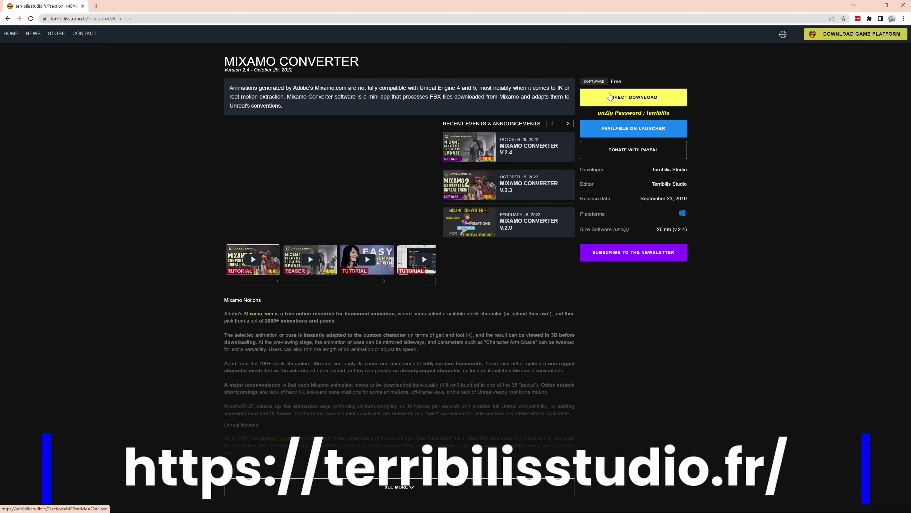
pyautogui.click(627, 102)
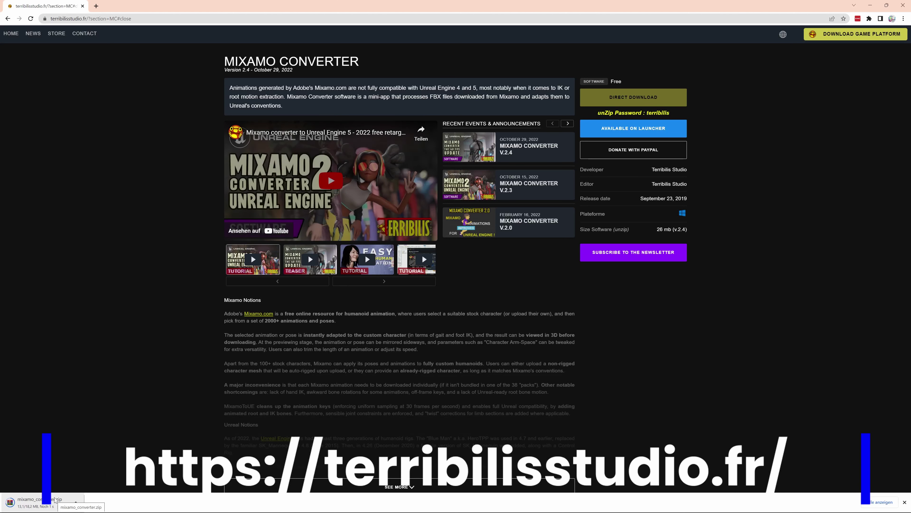
# Open mixamo_converter.zip in WinRAR, inspect the mixamo_converter folder, then close the archive.
pyautogui.click(54, 499)
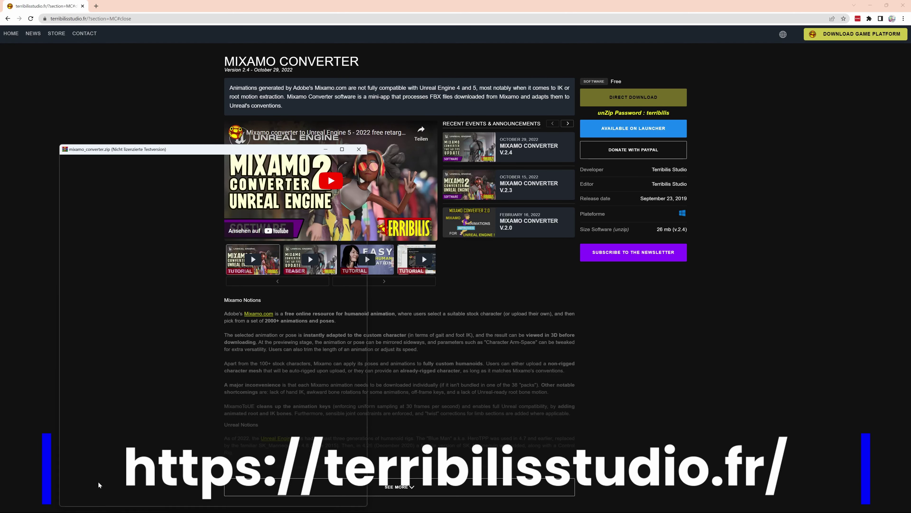
pyautogui.doubleClick(90, 215)
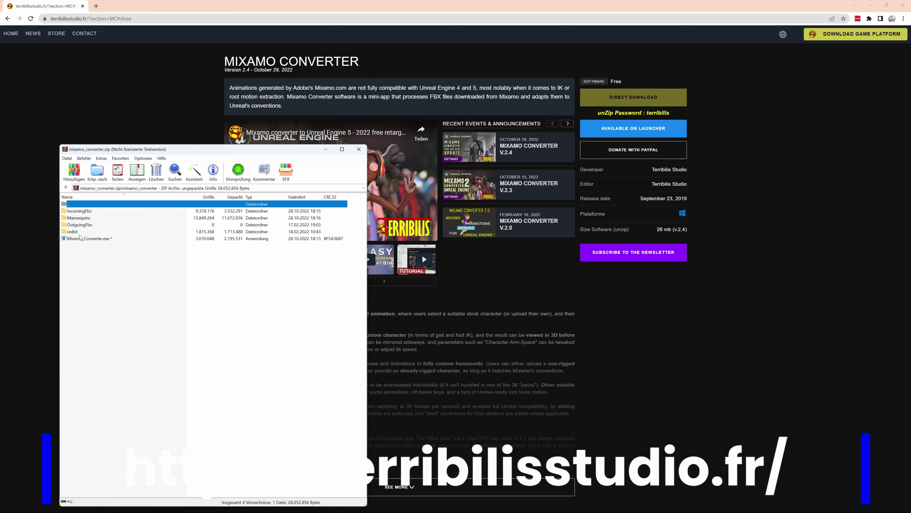
pyautogui.click(359, 149)
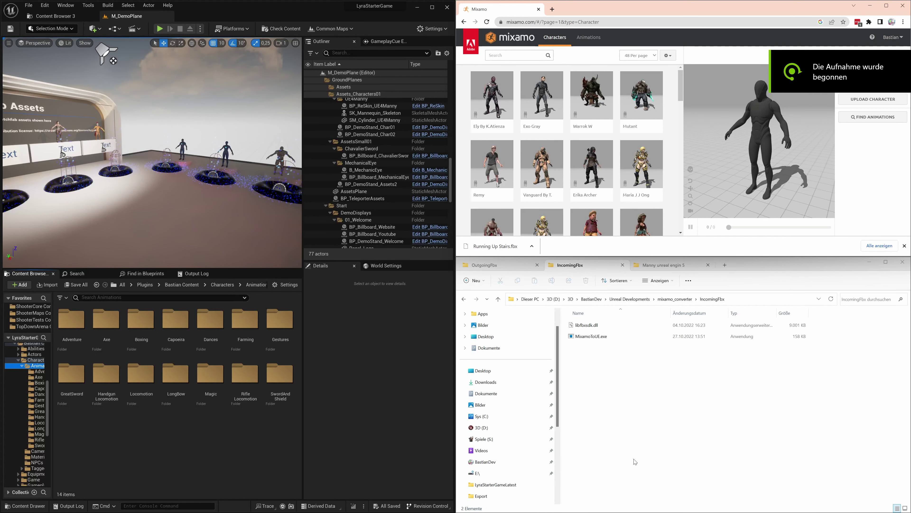
# Navigate from mixamo_converter into Mannequins > Manny unreal engin 5 to reach SKM_Manny.FBX.
pyautogui.click(635, 462)
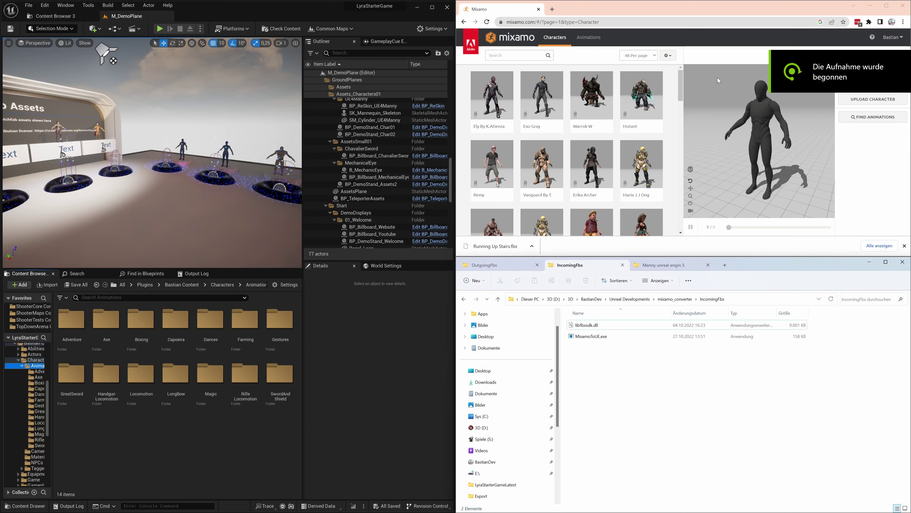
pyautogui.click(542, 97)
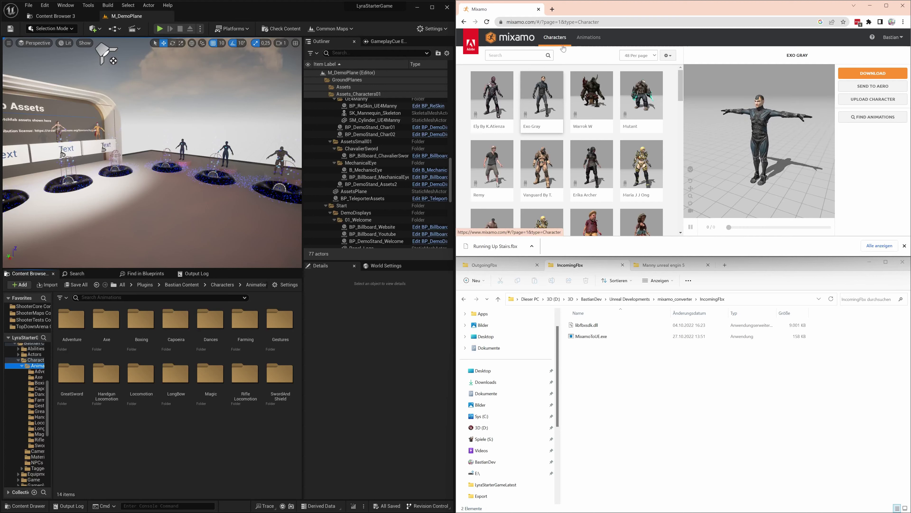
pyautogui.click(636, 299)
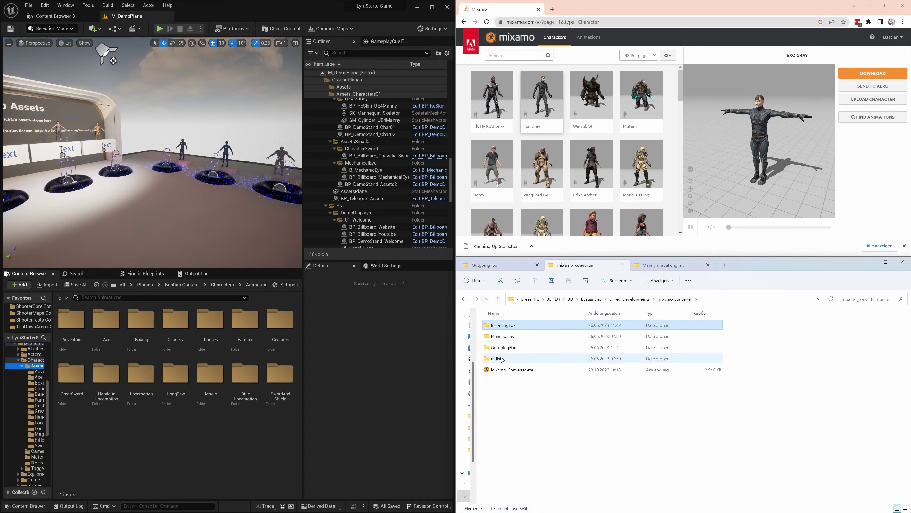
pyautogui.doubleClick(506, 337)
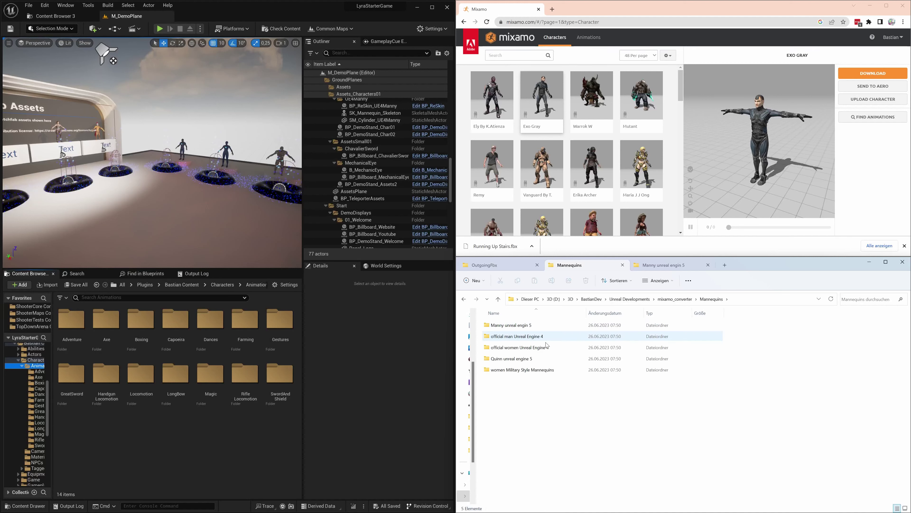
pyautogui.doubleClick(513, 330)
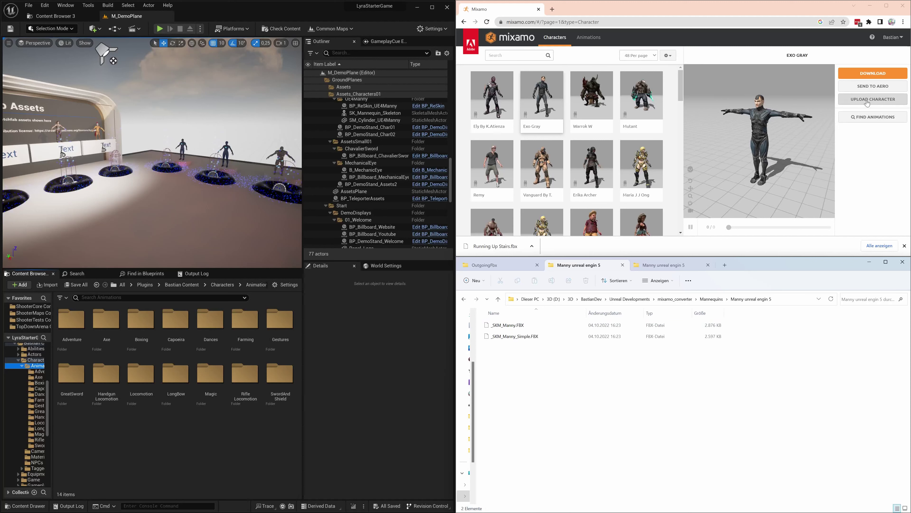
# Upload _SKM_Manny.FBX as a custom Mixamo character and accept the auto-rigged result.
pyautogui.click(858, 102)
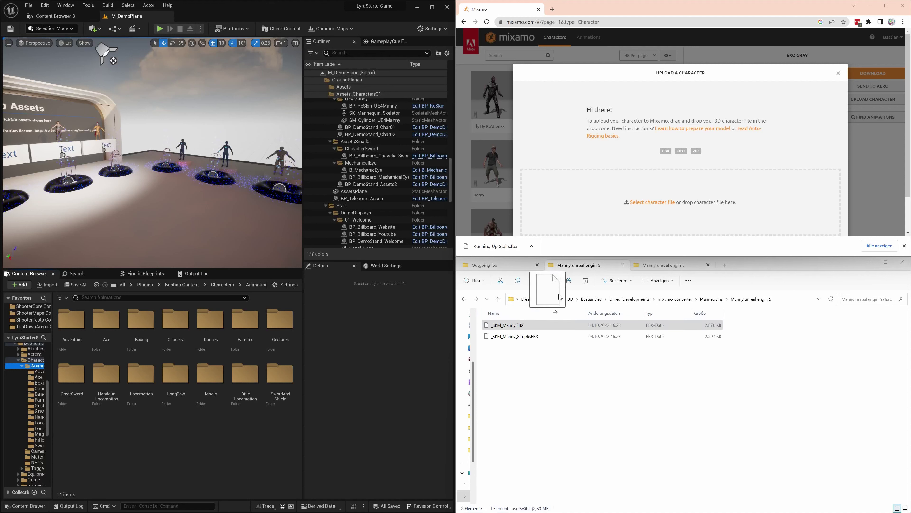
pyautogui.moveTo(509, 325); pyautogui.dragTo(634, 216)
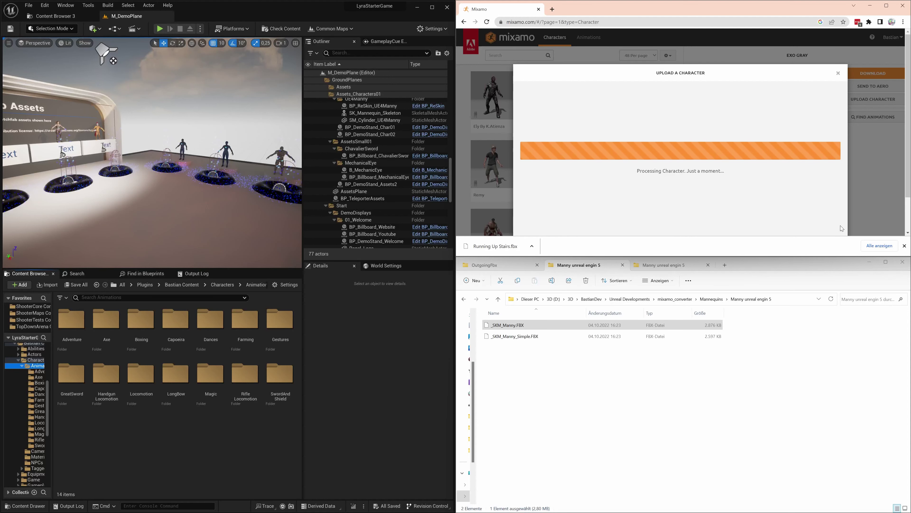
pyautogui.click(904, 246)
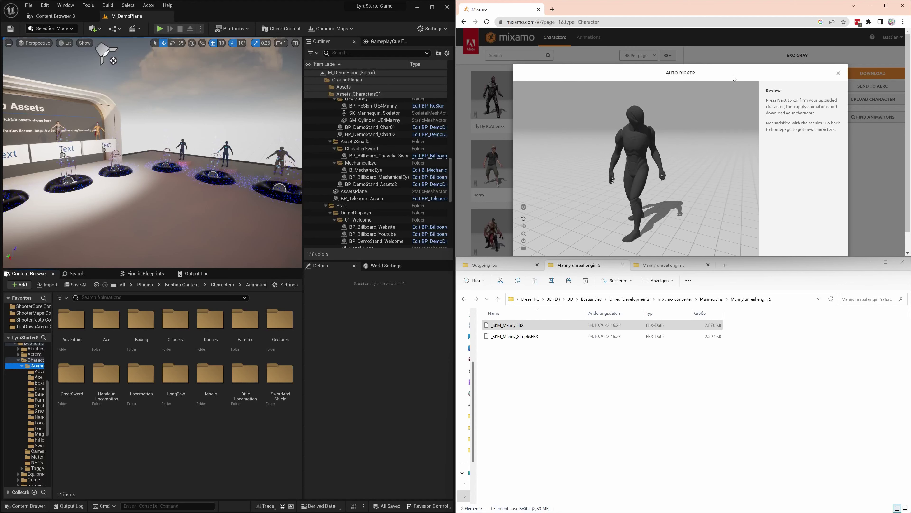
pyautogui.scroll(-2, 767, 170)
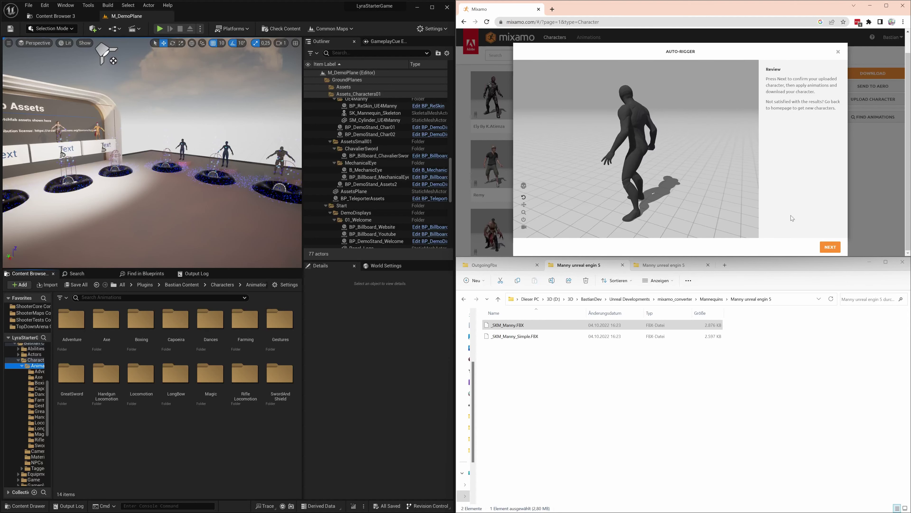
pyautogui.click(830, 248)
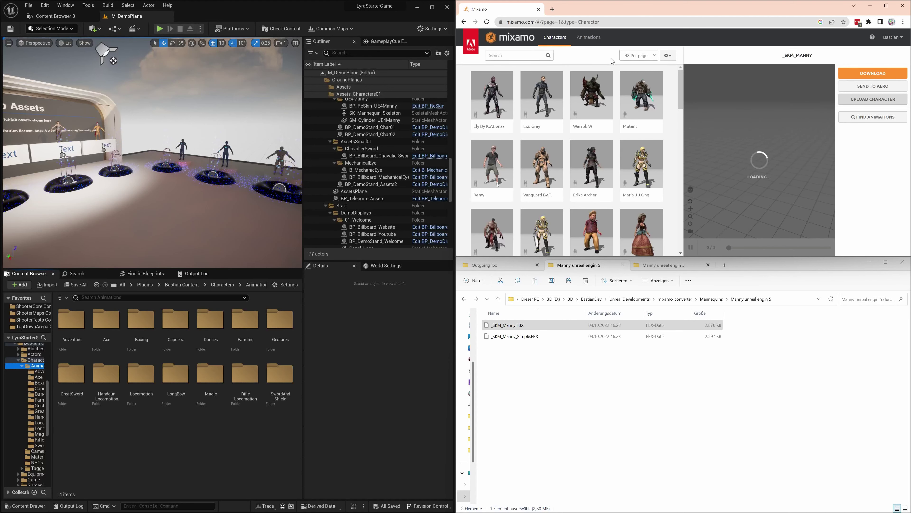
# Search the animation library for dance and preview Locking Hip Hop Dance on the mannequin.
pyautogui.click(589, 37)
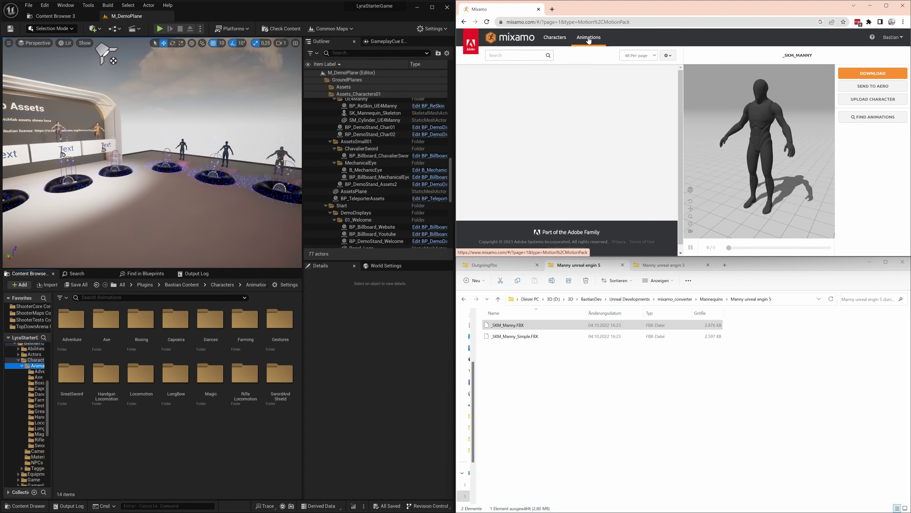
pyautogui.click(503, 56)
pyautogui.write('ce')
pyautogui.press('Return')
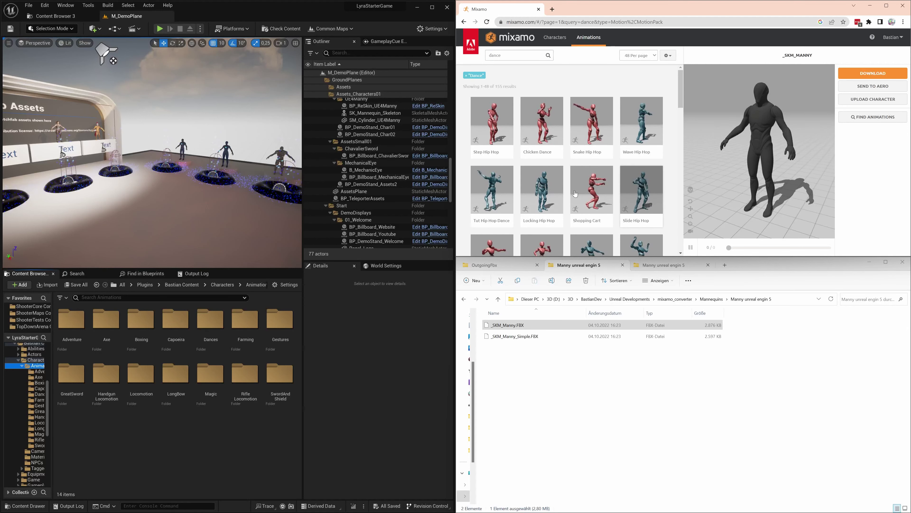
pyautogui.click(539, 189)
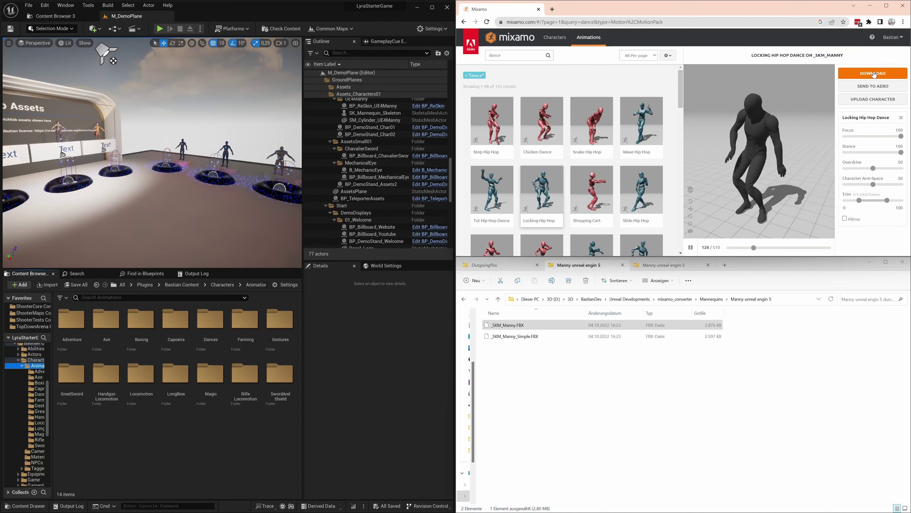
# Download Locking Hip Hop Dance at 60 frames per second, then return to mixamo_converter.
pyautogui.click(874, 73)
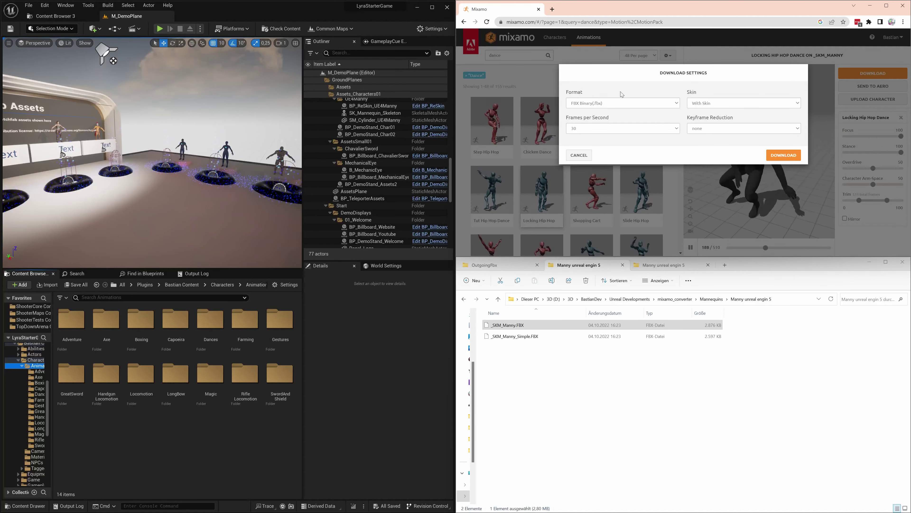
pyautogui.click(588, 128)
pyautogui.click(583, 144)
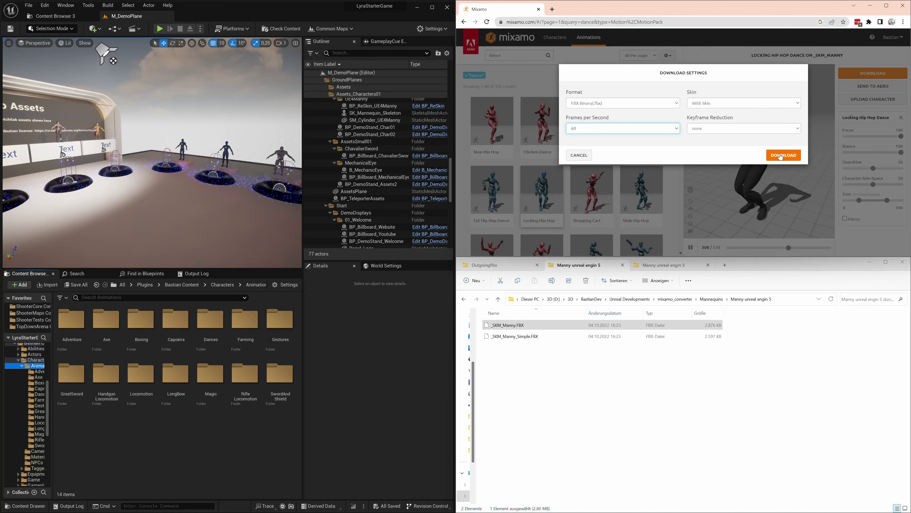
pyautogui.click(781, 156)
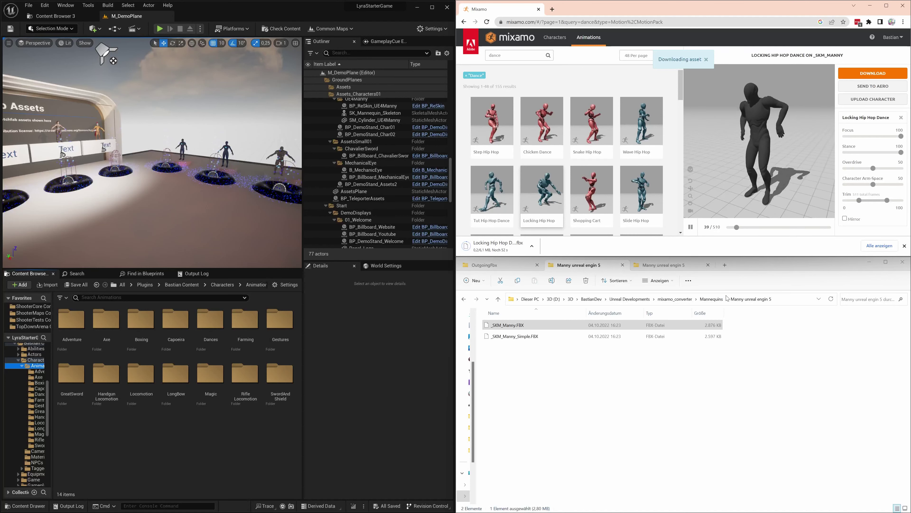
pyautogui.click(680, 299)
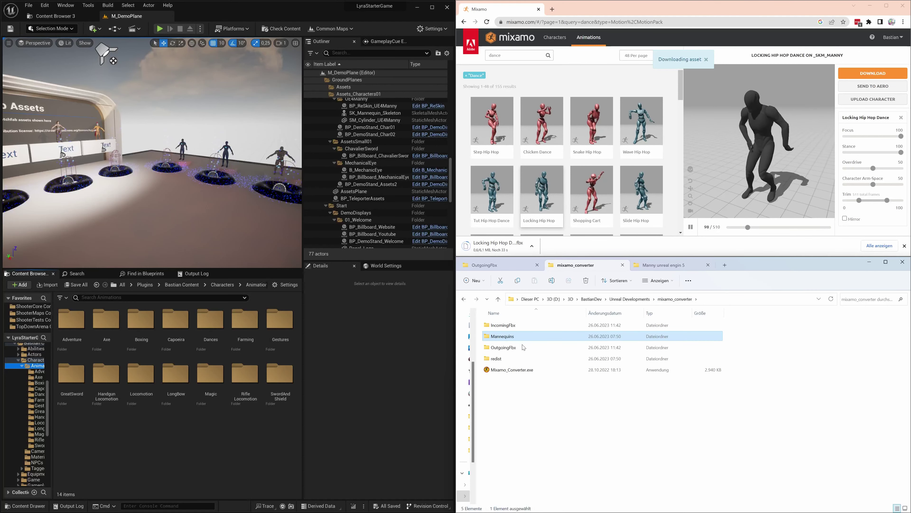
# Drop Locking Hip Hop Dance.fbx into IncomingFbx and launch Mixamo_Converter.exe.
pyautogui.doubleClick(503, 325)
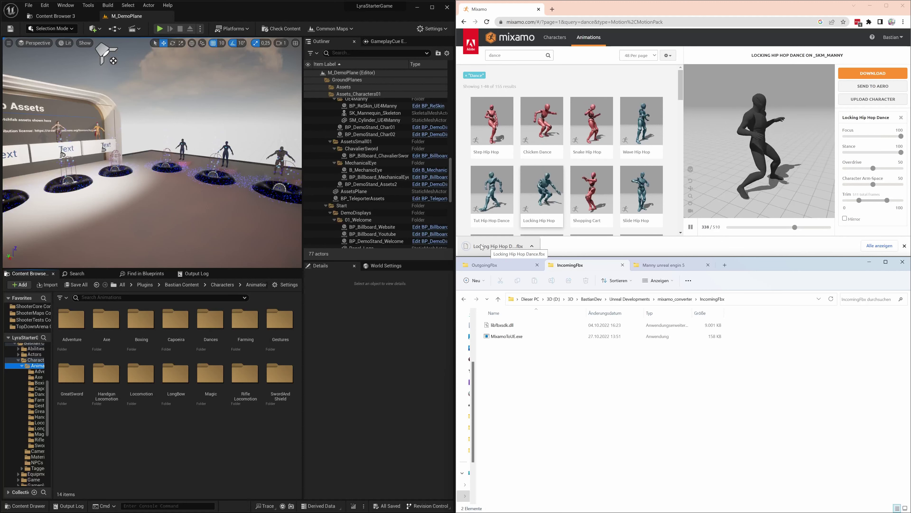
pyautogui.moveTo(482, 247); pyautogui.dragTo(533, 397)
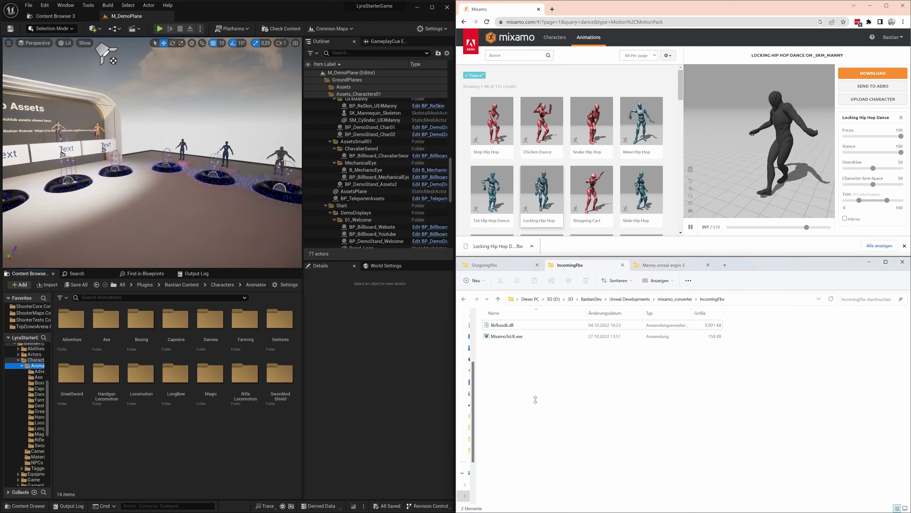
pyautogui.click(661, 299)
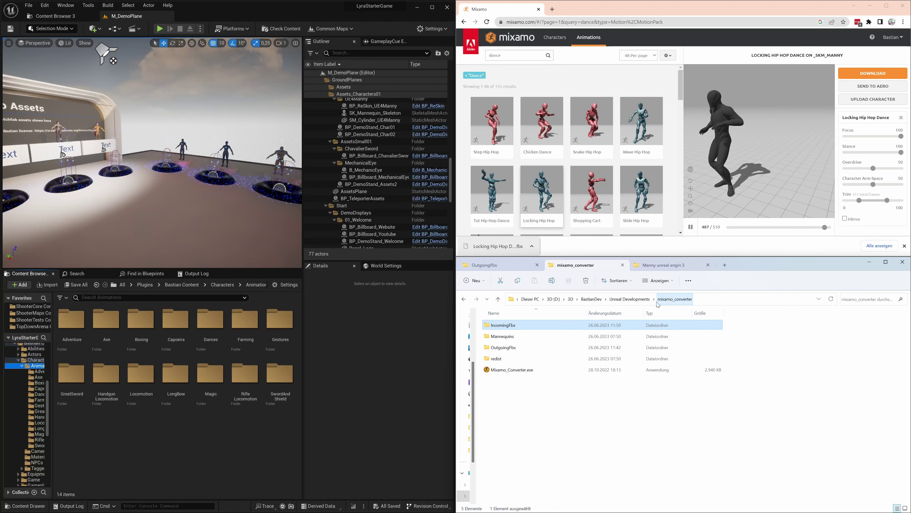
pyautogui.doubleClick(494, 371)
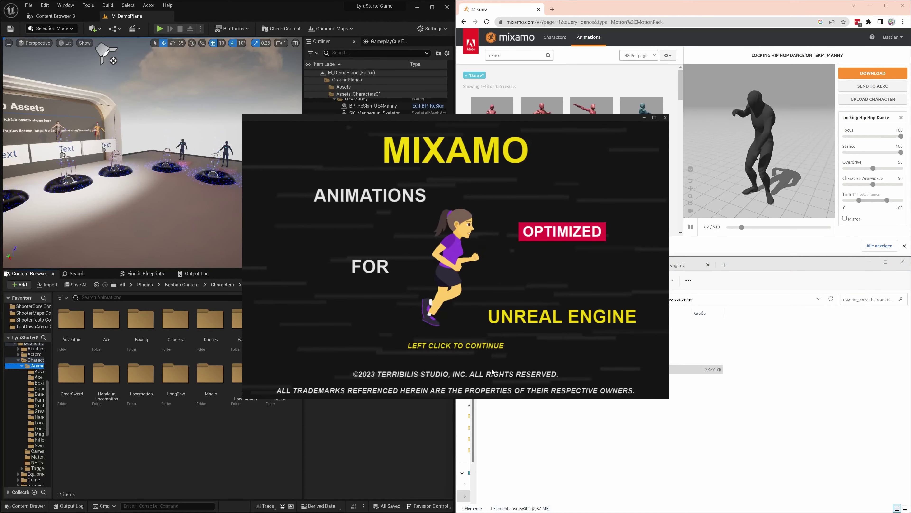
# Open the converter's Steps page and review LockingHipHopDance.fbx's root motion settings without changes.
pyautogui.click(561, 272)
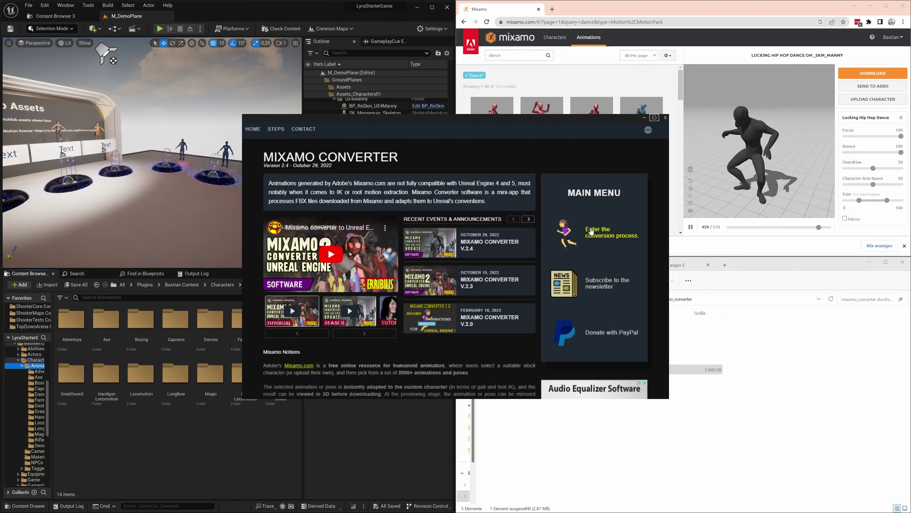
pyautogui.click(622, 236)
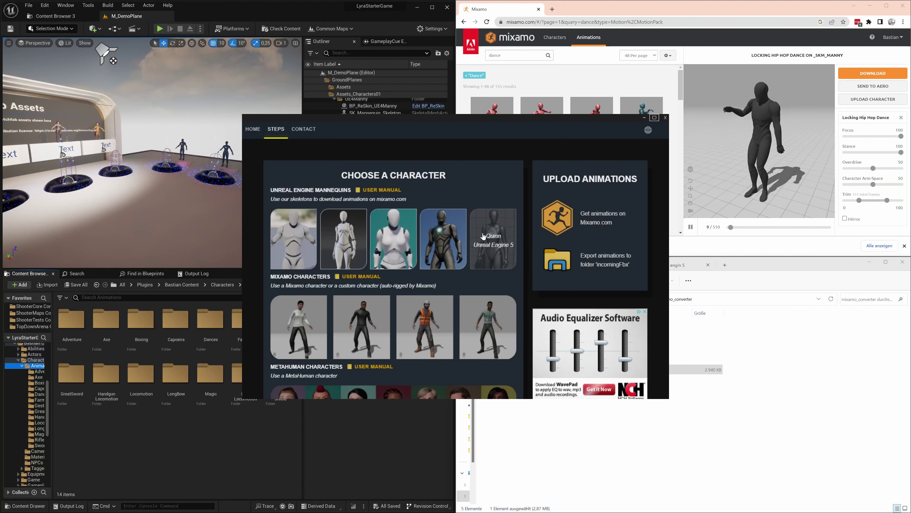
pyautogui.scroll(-5, 483, 235)
pyautogui.scroll(-5, 483, 235)
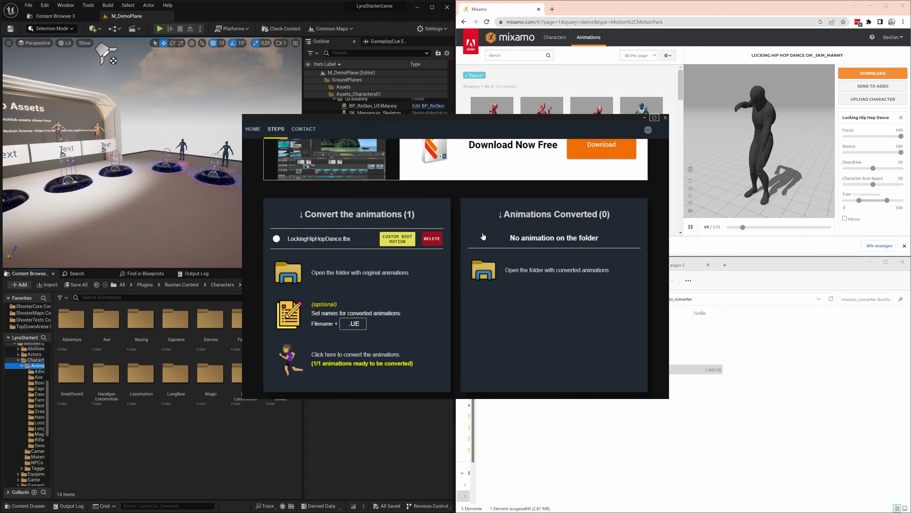
pyautogui.click(397, 243)
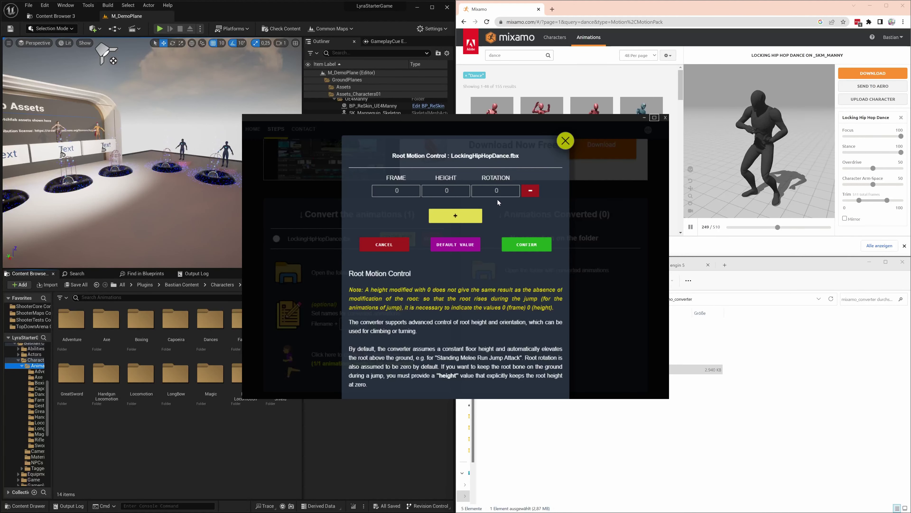
pyautogui.scroll(-3, 512, 311)
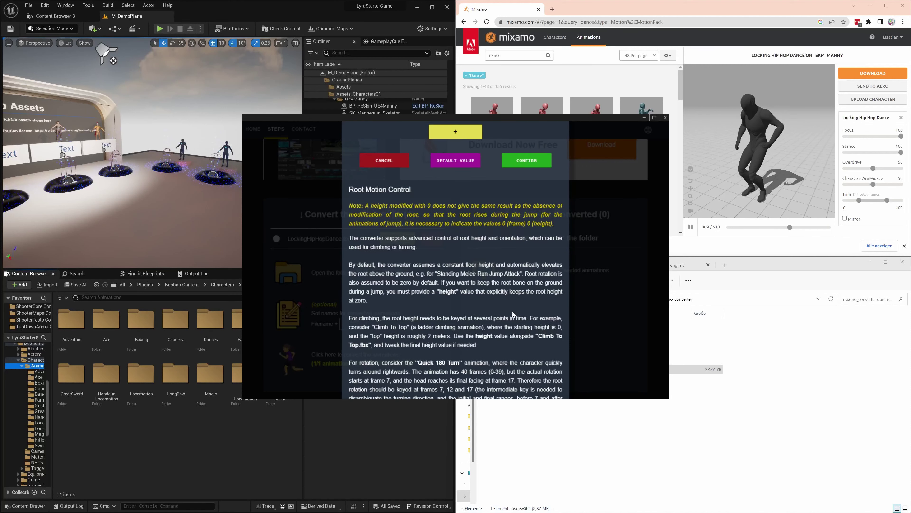
pyautogui.scroll(3, 501, 306)
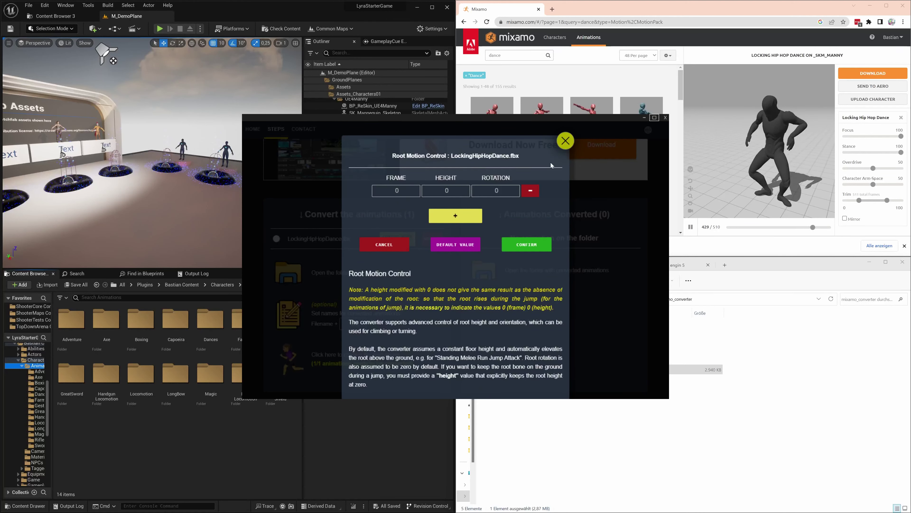
pyautogui.click(566, 141)
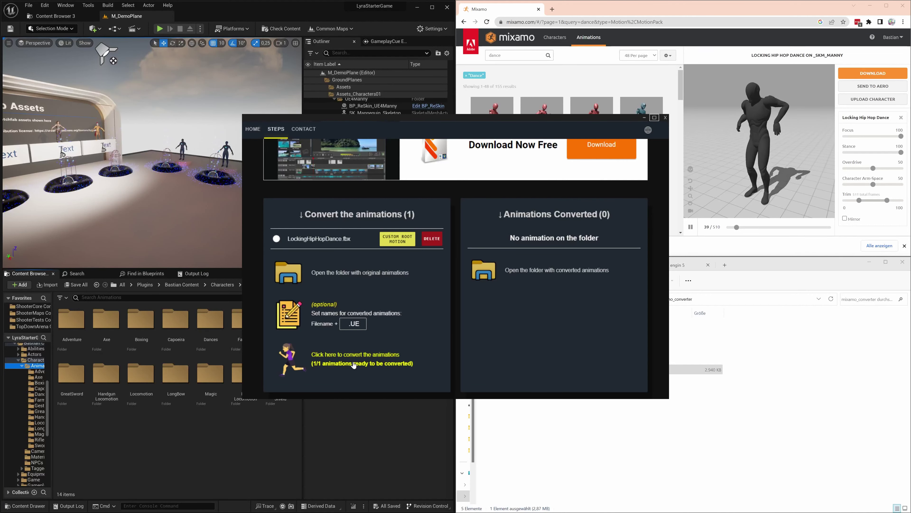
# Convert LockingHipHopDance.fbx, open OutgoingFbx, and drag LockingHipHopDance.UE.fbx toward Unreal.
pyautogui.click(301, 349)
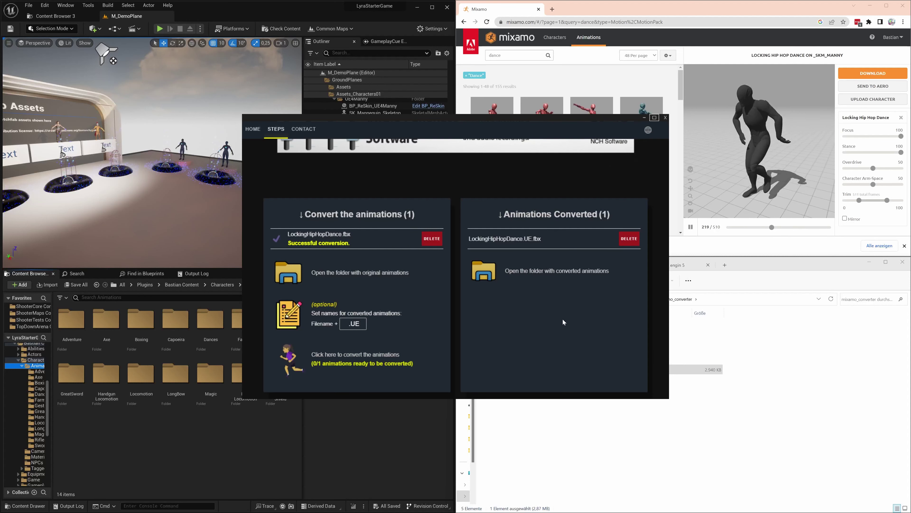
pyautogui.click(484, 271)
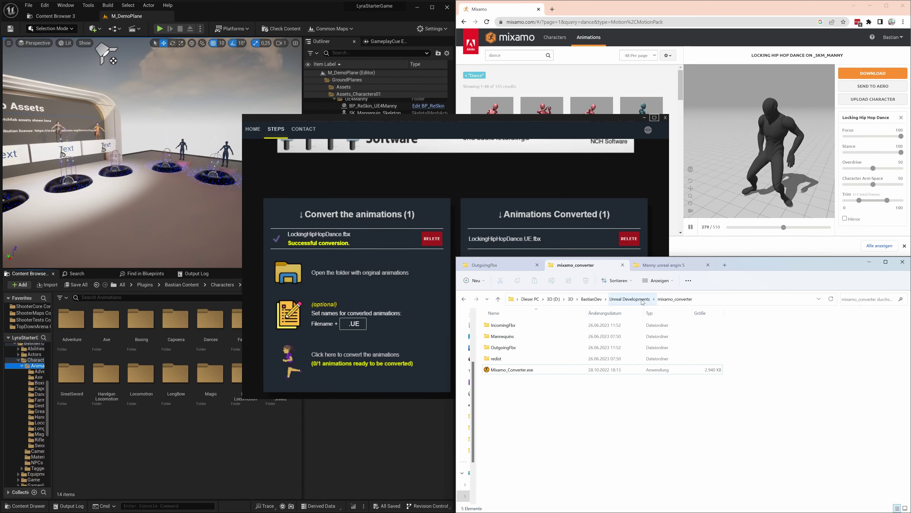
pyautogui.doubleClick(559, 348)
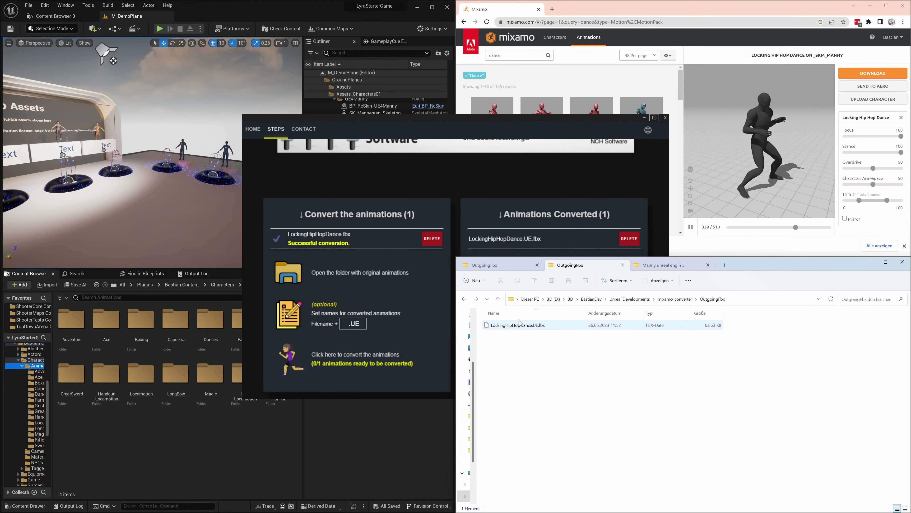
pyautogui.moveTo(518, 327); pyautogui.dragTo(387, 402)
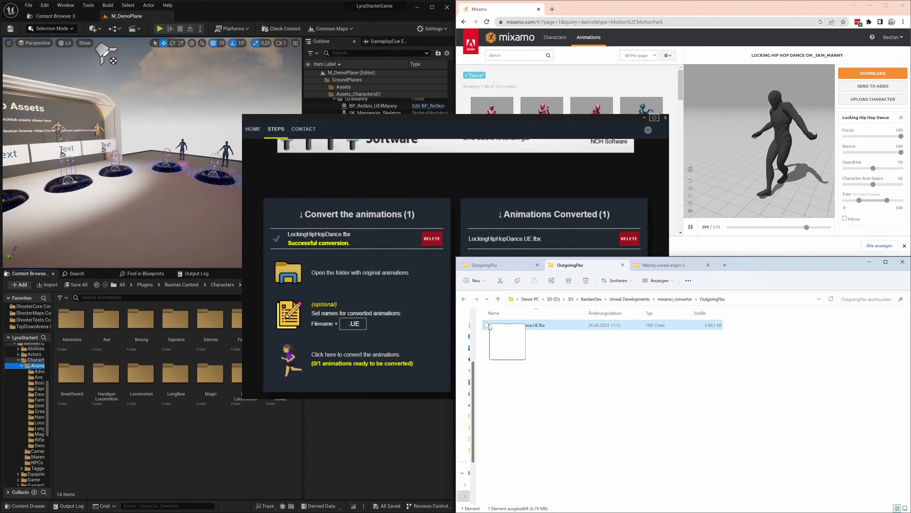
# Import LockingHipHopDance.UE.fbx into the Animations folder using the SK_Mannequin skeleton.
pyautogui.moveTo(181, 427); pyautogui.dragTo(169, 438)
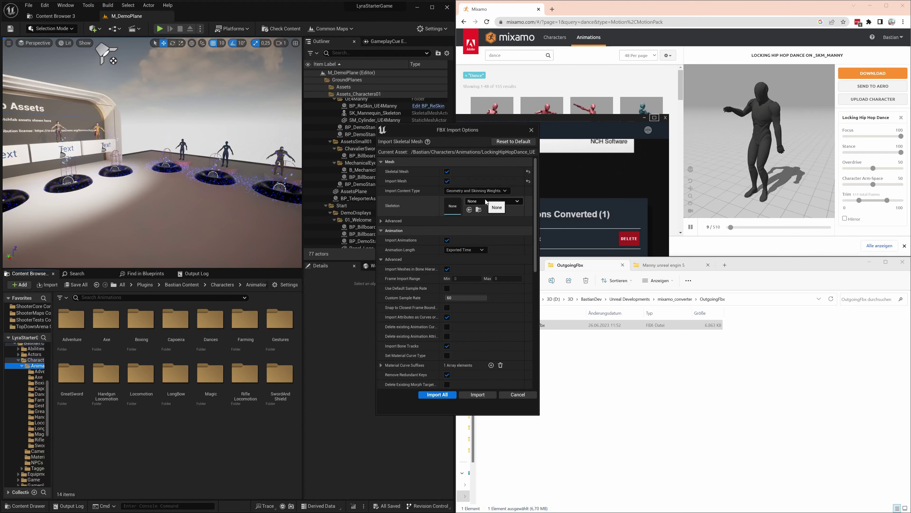
pyautogui.click(486, 202)
pyautogui.write('ma')
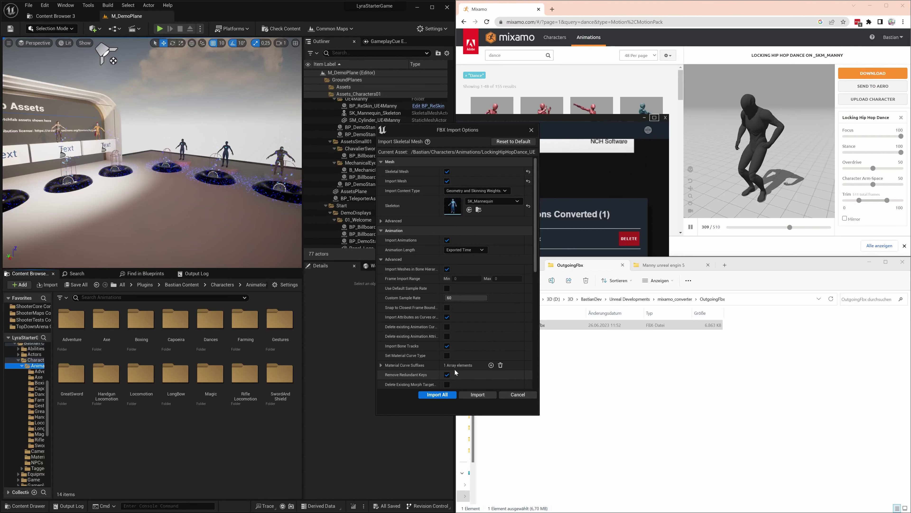
pyautogui.scroll(-3, 463, 349)
pyautogui.scroll(-3, 467, 341)
pyautogui.scroll(-1, 472, 334)
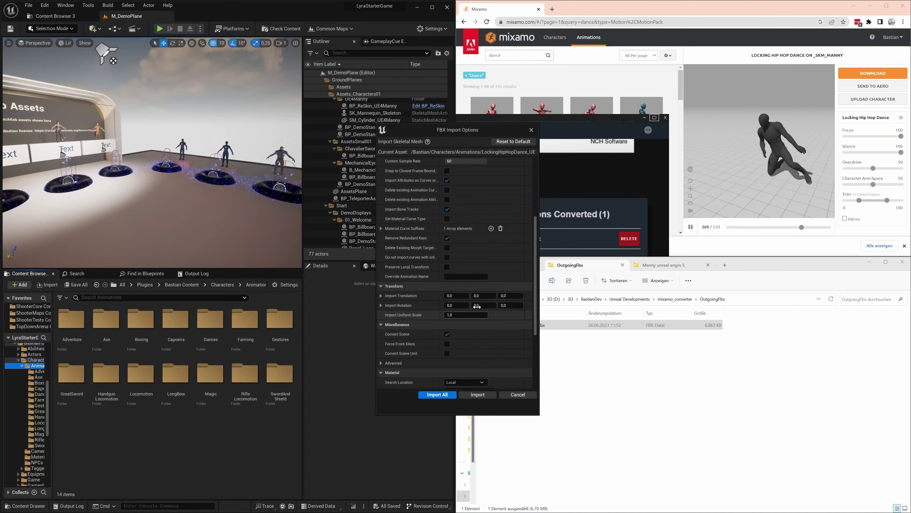
pyautogui.click(432, 395)
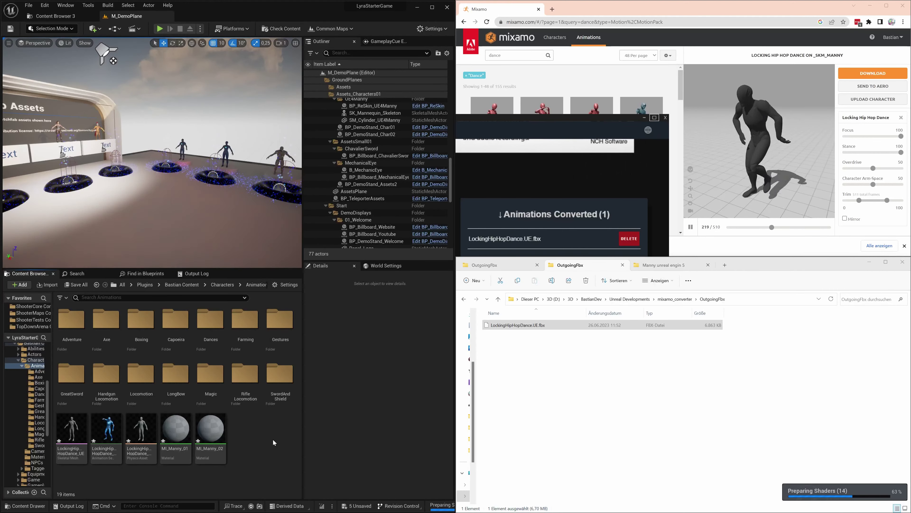
# Force delete the imported skeletal mesh, physics asset and MI_Manny_01/02, then select the dance animation.
pyautogui.click(75, 433)
pyautogui.keyDown('ctrl'); pyautogui.click(141, 427); pyautogui.keyUp('ctrl')
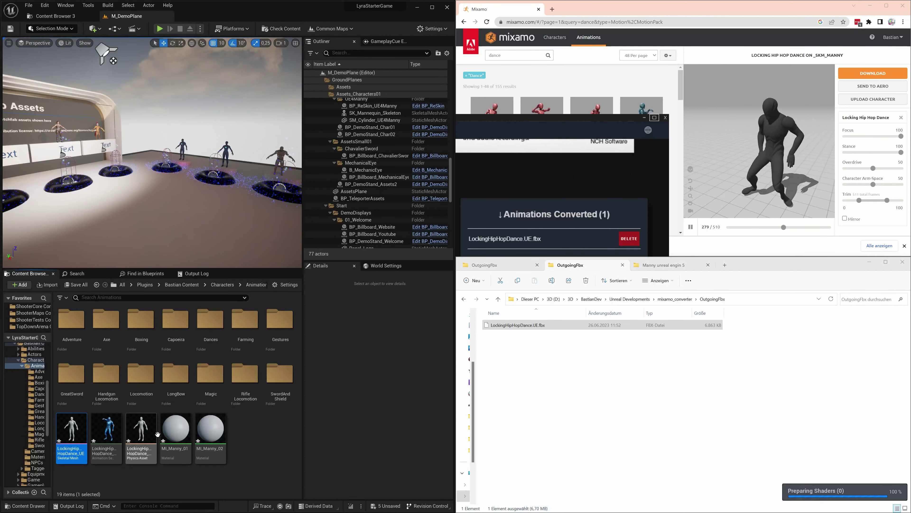
pyautogui.keyDown('ctrl'); pyautogui.click(176, 429); pyautogui.keyUp('ctrl')
pyautogui.keyDown('ctrl'); pyautogui.click(212, 434); pyautogui.keyUp('ctrl')
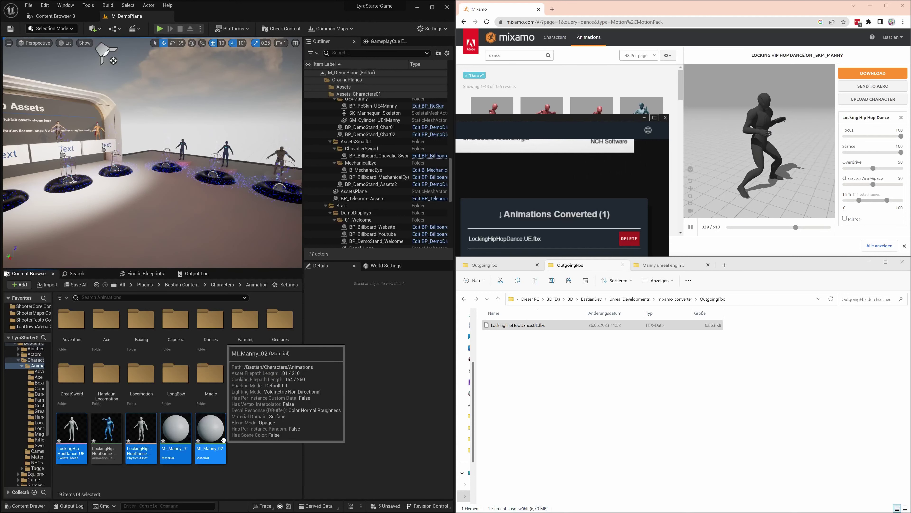
pyautogui.press('Delete')
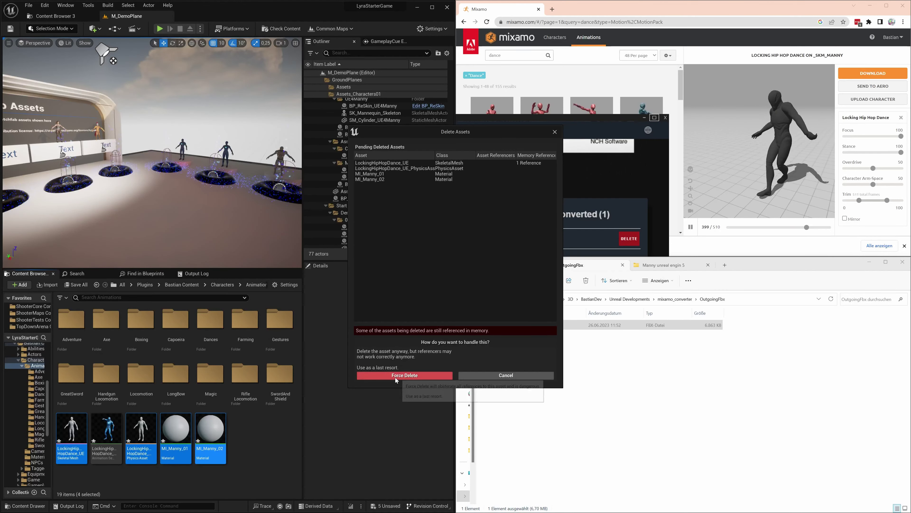
pyautogui.click(397, 376)
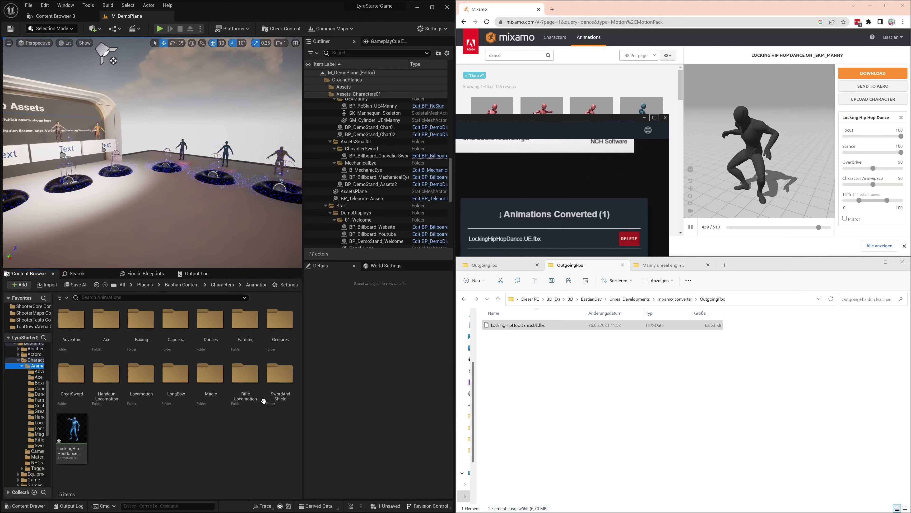
pyautogui.click(71, 427)
# Preview LockingHipHopDance_UE_Anim full-screen: scrub to frame 131, play it, orbit the view, then close.
pyautogui.doubleClick(71, 427)
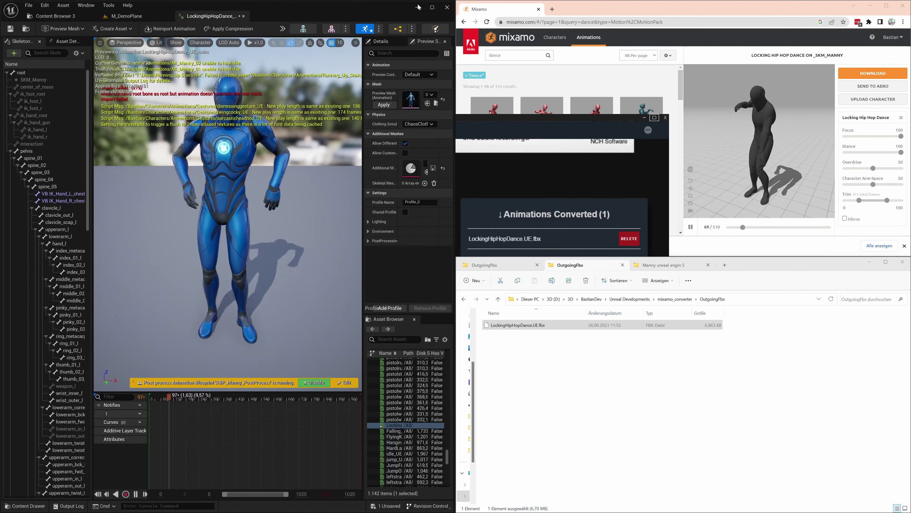
pyautogui.click(433, 8)
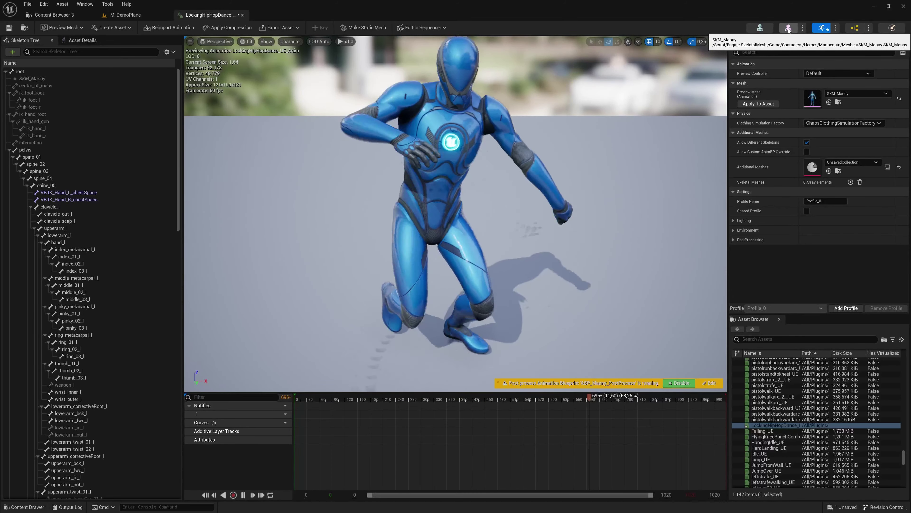
pyautogui.click(313, 397)
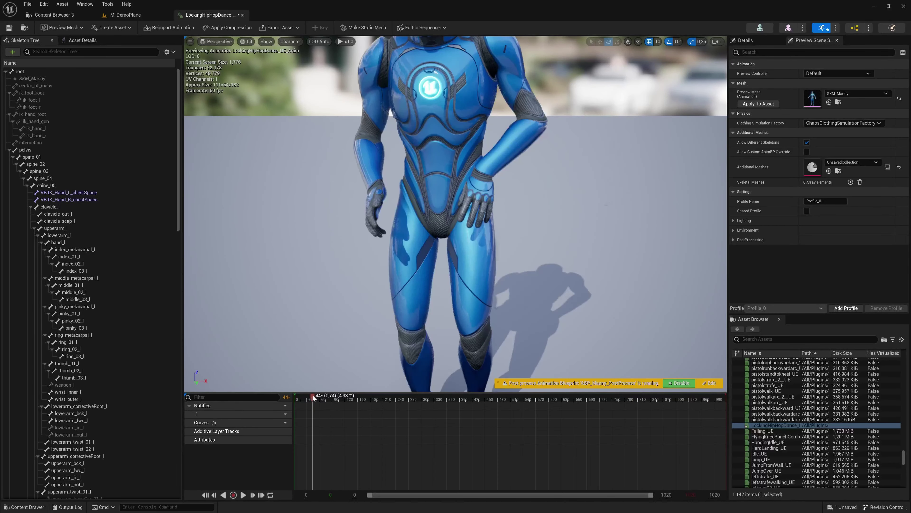
pyautogui.moveTo(314, 397); pyautogui.dragTo(405, 403)
pyautogui.scroll(-5, 464, 296)
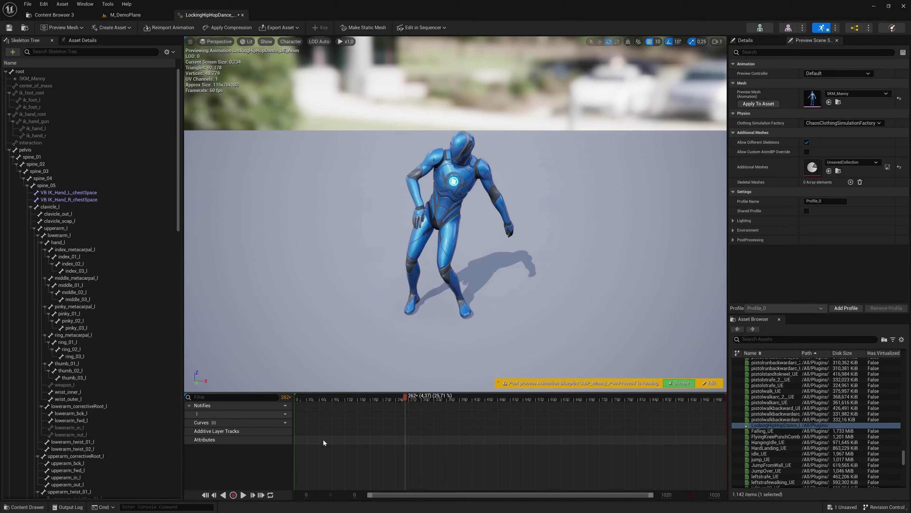
pyautogui.press('space')
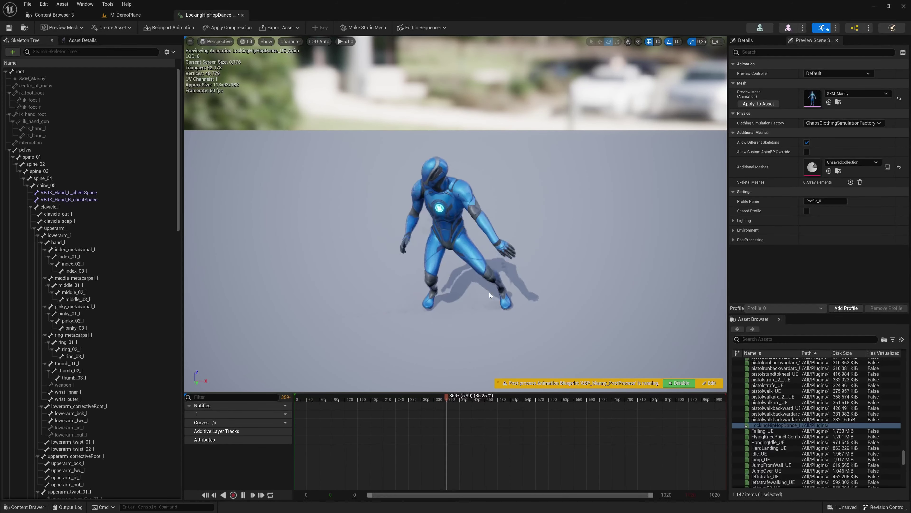
pyautogui.moveTo(554, 262)
pyautogui.mouseDown()
pyautogui.moveTo(574, 280)
pyautogui.moveTo(682, 273)
pyautogui.moveTo(576, 254)
pyautogui.mouseUp()
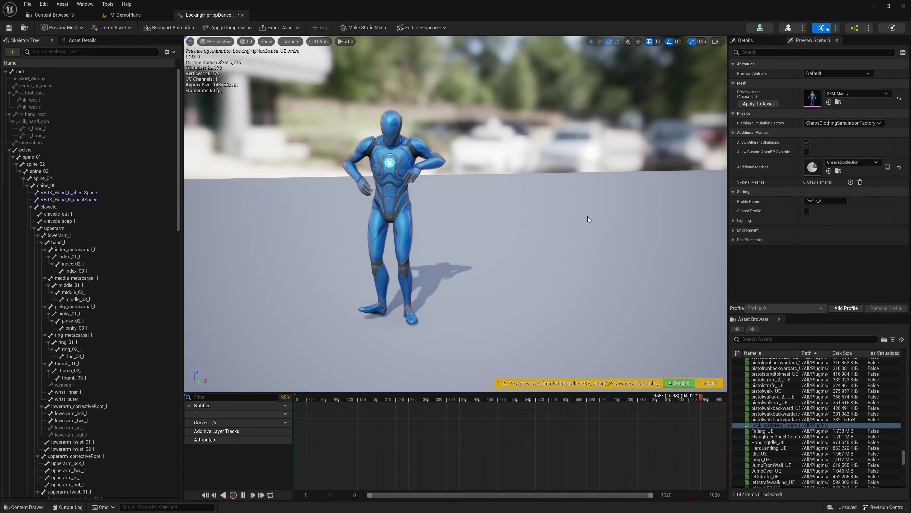
pyautogui.press('space')
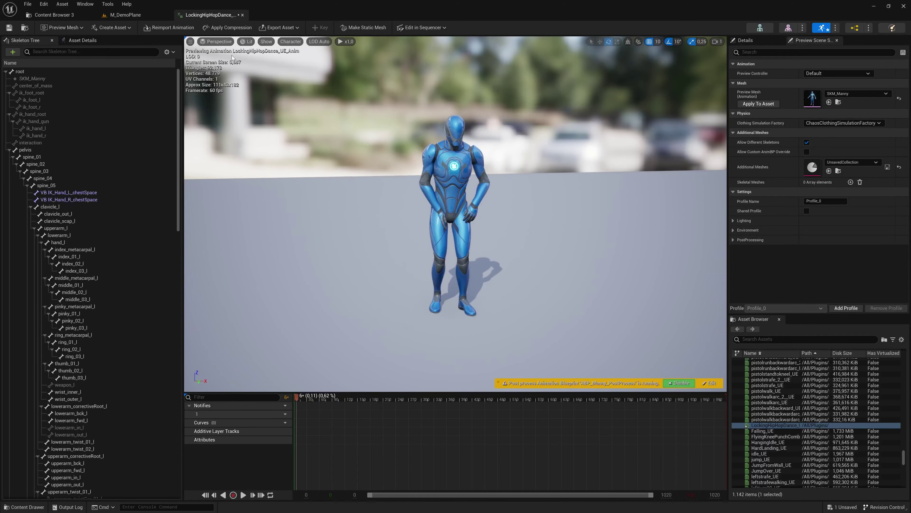
pyautogui.click(242, 16)
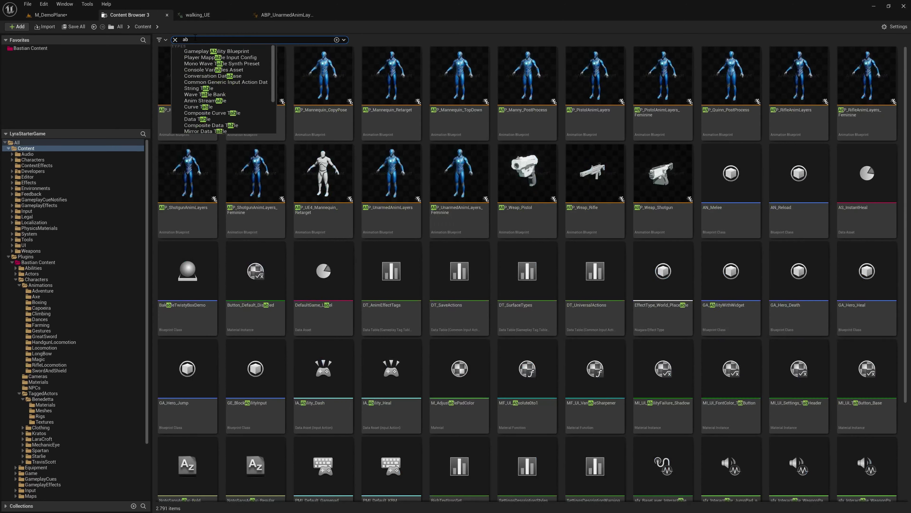
# Open the ABP_UnarmedAnimLayers animation blueprint from a 'bp' search.
pyautogui.write('bp')
pyautogui.moveTo(323, 173)
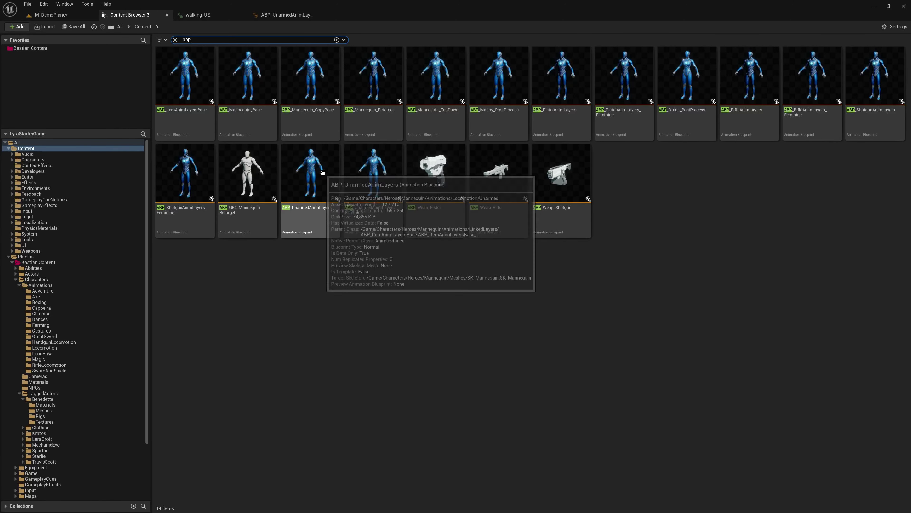
pyautogui.doubleClick(322, 173)
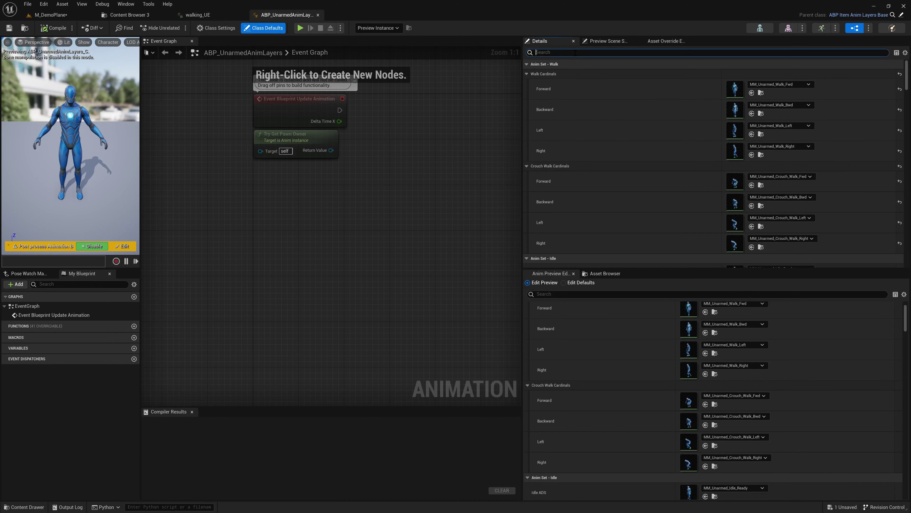
# Select walking_UE in the Content Browser, then return to ABP_UnarmedAnimLayers.
pyautogui.write('plg')
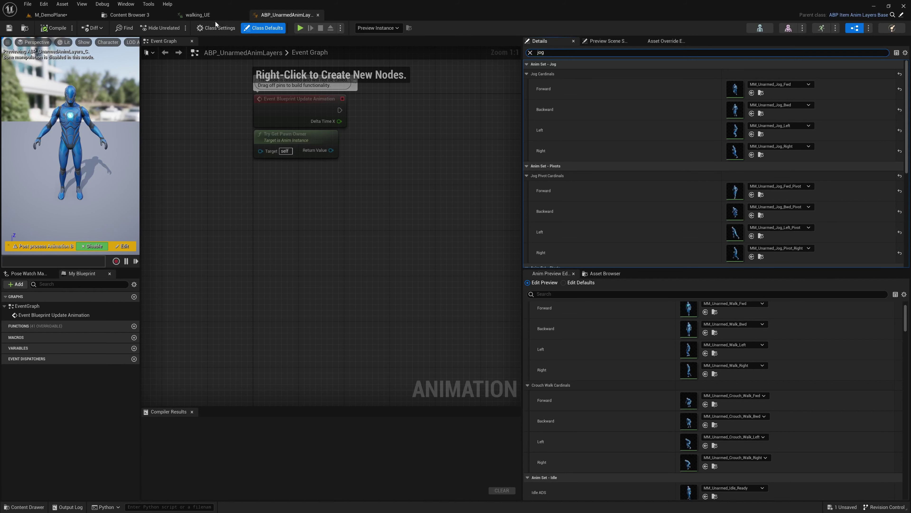
pyautogui.click(205, 17)
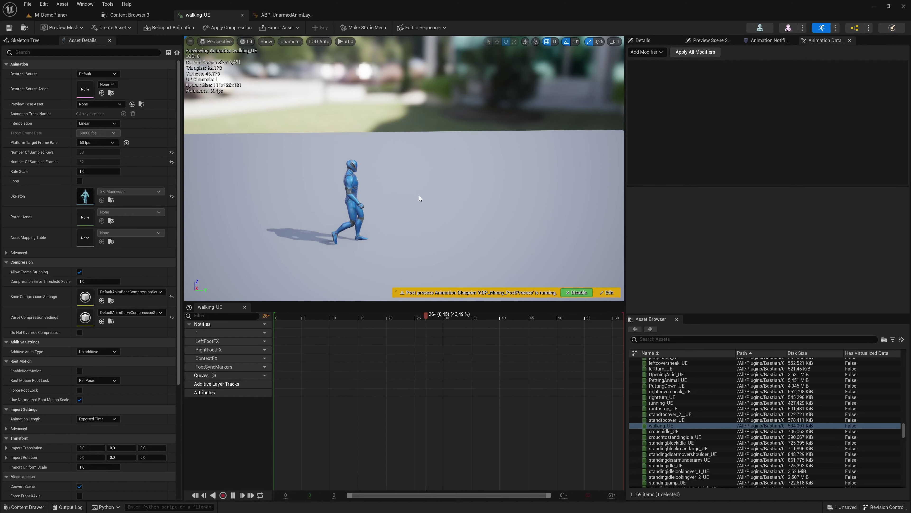
pyautogui.click(25, 28)
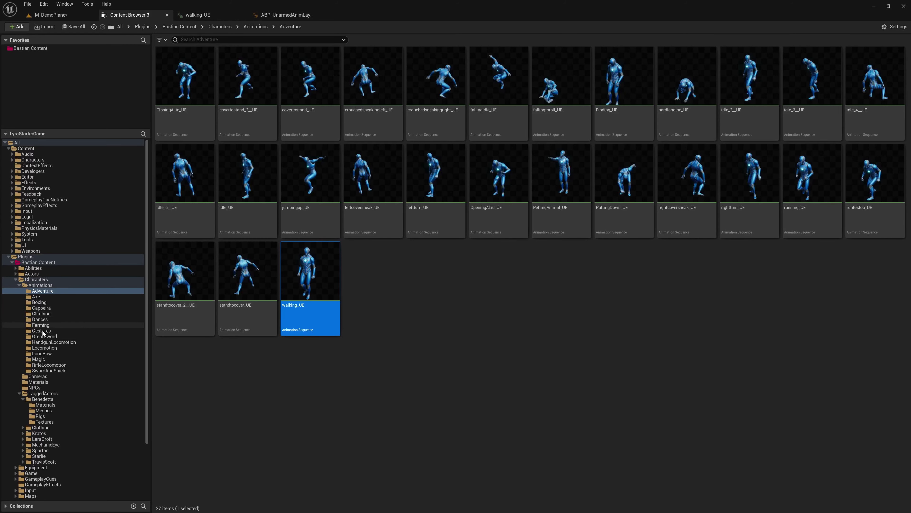
pyautogui.click(271, 16)
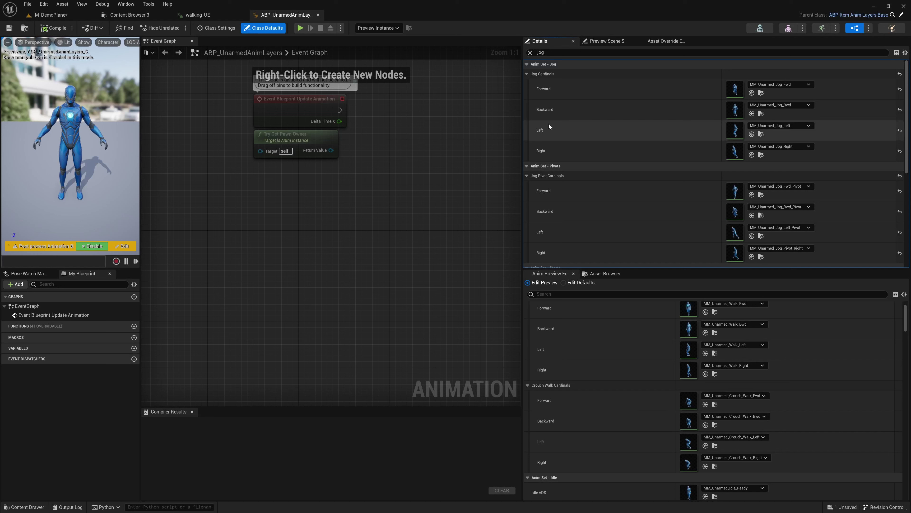
# Try assigning walking_UE to Jog Forward, then open the Asset Referencing Policy project settings.
pyautogui.click(752, 93)
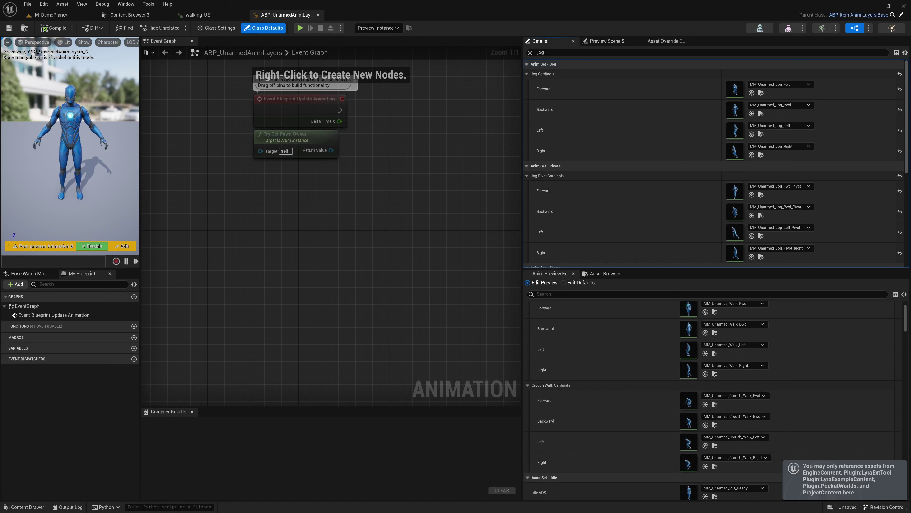
pyautogui.click(46, 4)
pyautogui.click(72, 93)
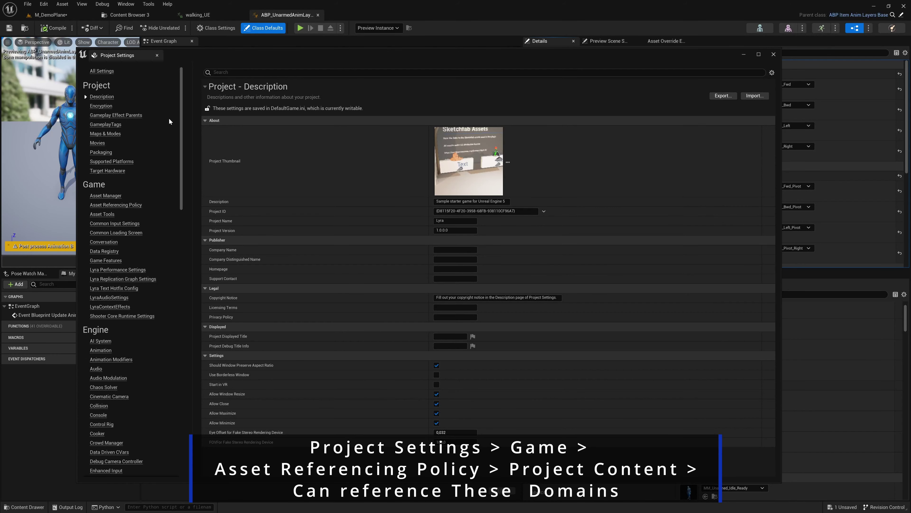
pyautogui.click(130, 204)
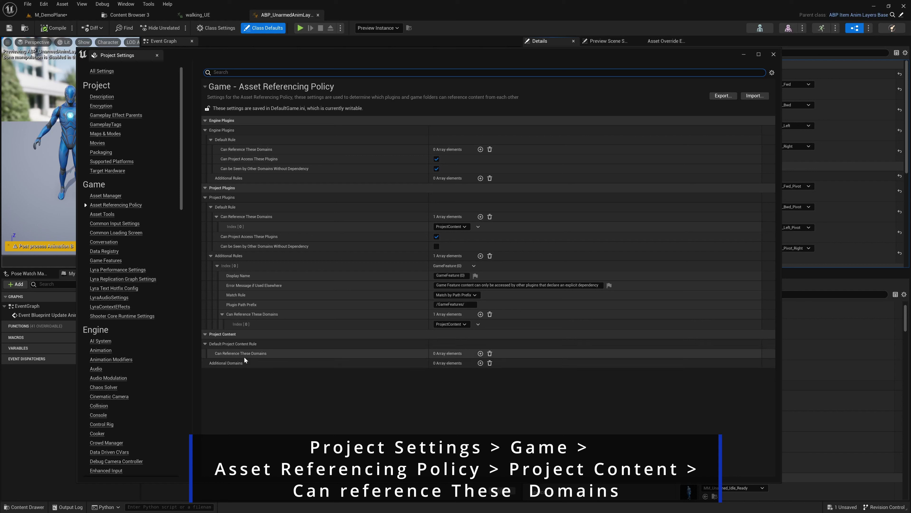
# Add Bastian to Project Content's Can Reference These Domains list and close Project Settings.
pyautogui.click(480, 353)
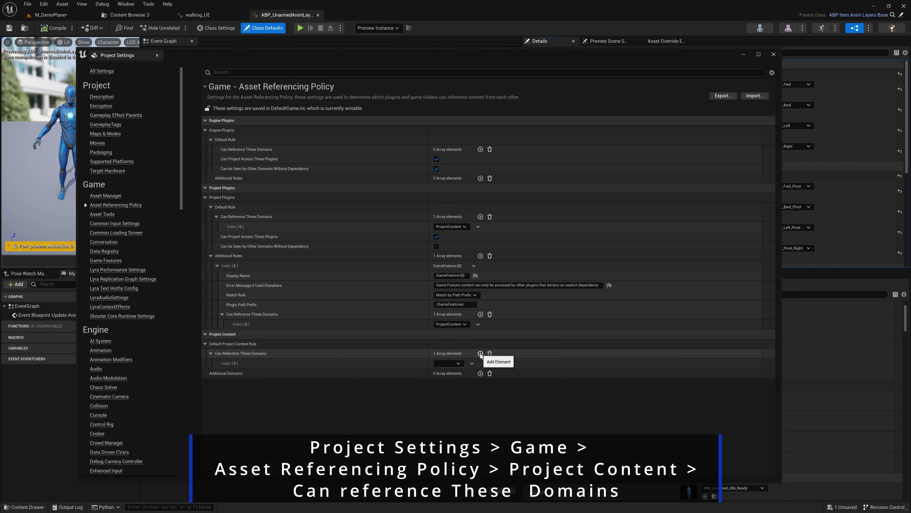
pyautogui.click(460, 363)
pyautogui.write('bast')
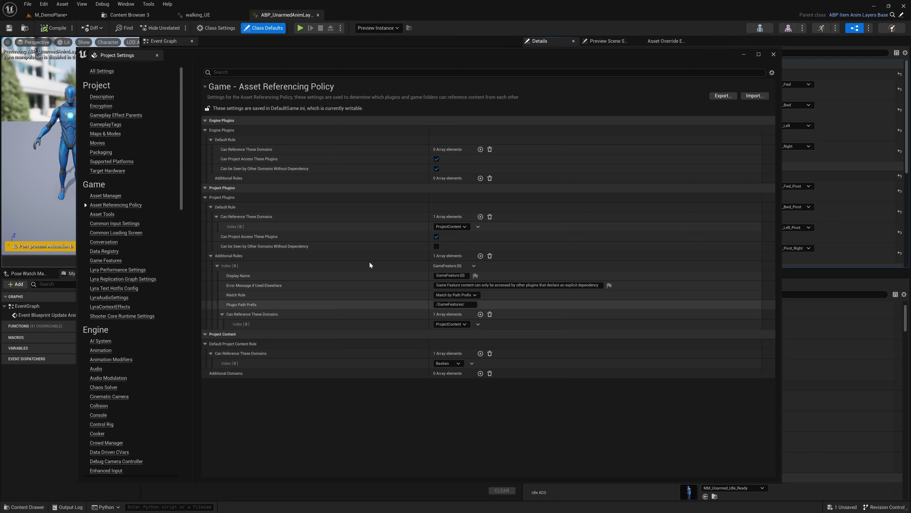
pyautogui.click(773, 55)
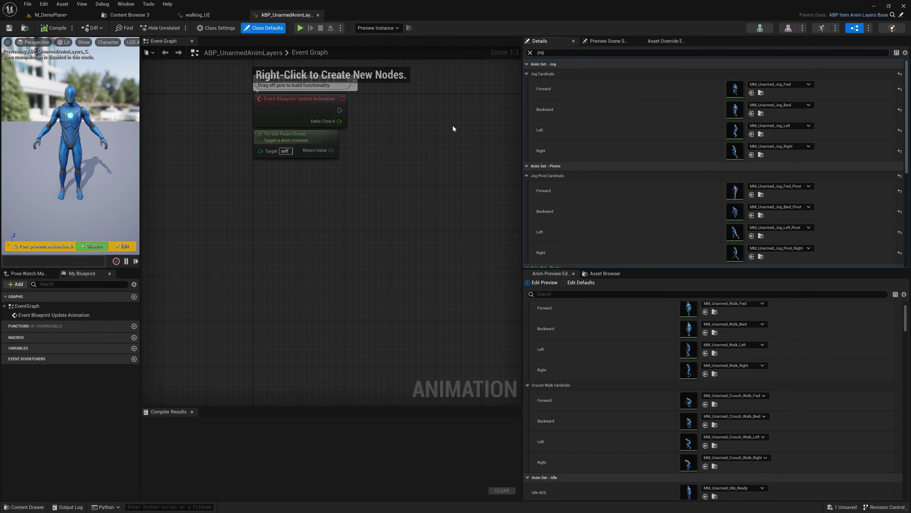
# Assign walking_UE to Jog Forward, compile ABP_UnarmedAnimLayers, and start a Play-in-Editor test.
pyautogui.click(752, 93)
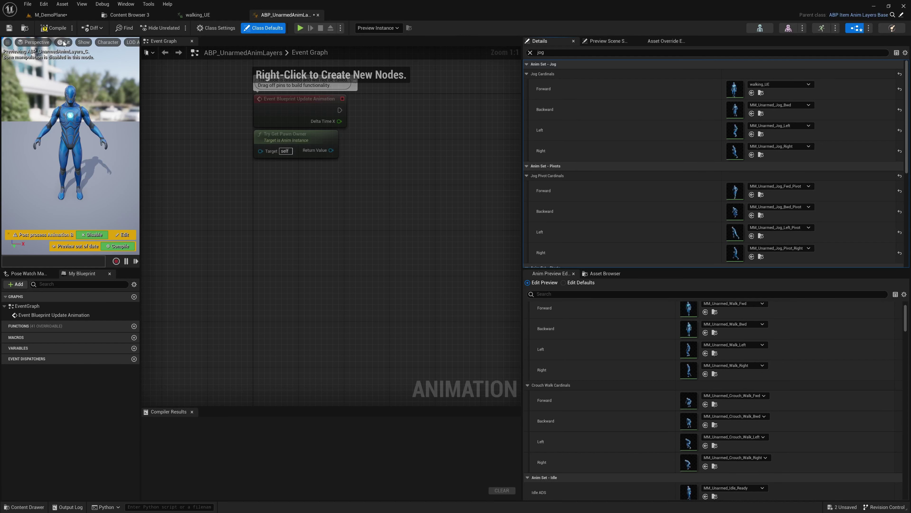
pyautogui.click(55, 29)
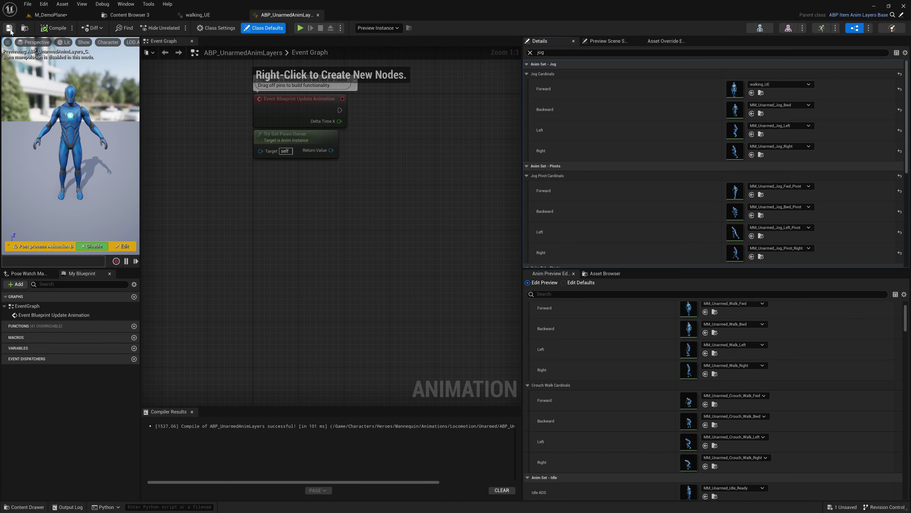
pyautogui.click(303, 30)
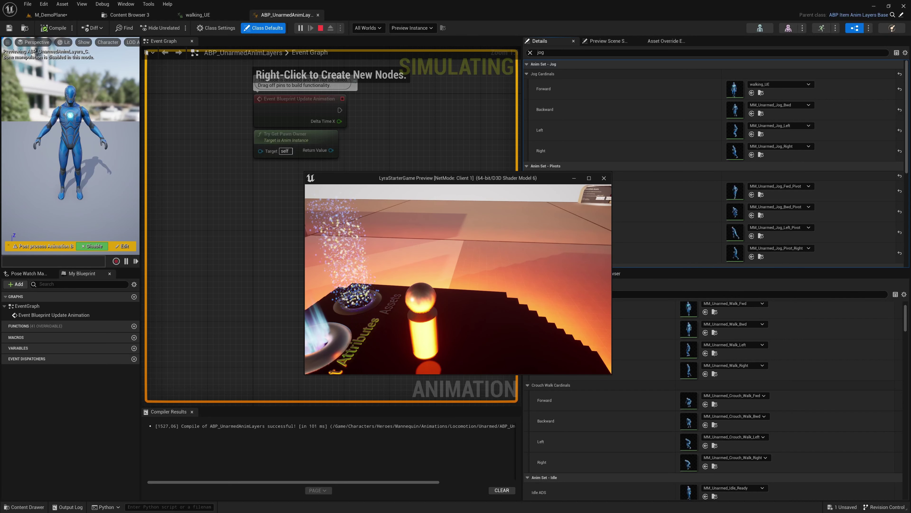
# Stop the play test and find the /Bastian/BP_BA_ExpDef DefaultGameplayExperience error in the Output Log.
pyautogui.press('Escape')
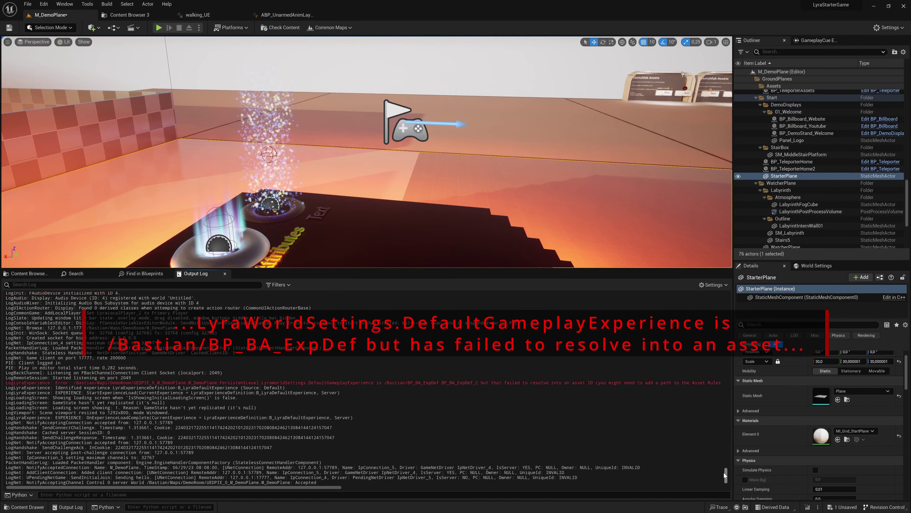
pyautogui.scroll(2, 724, 472)
pyautogui.scroll(1, 724, 472)
pyautogui.scroll(2, 418, 439)
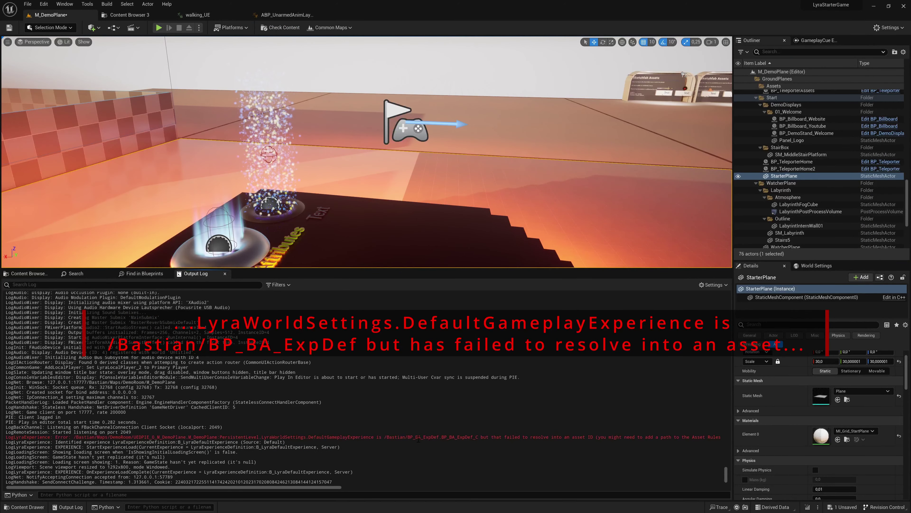
pyautogui.scroll(-4, 418, 439)
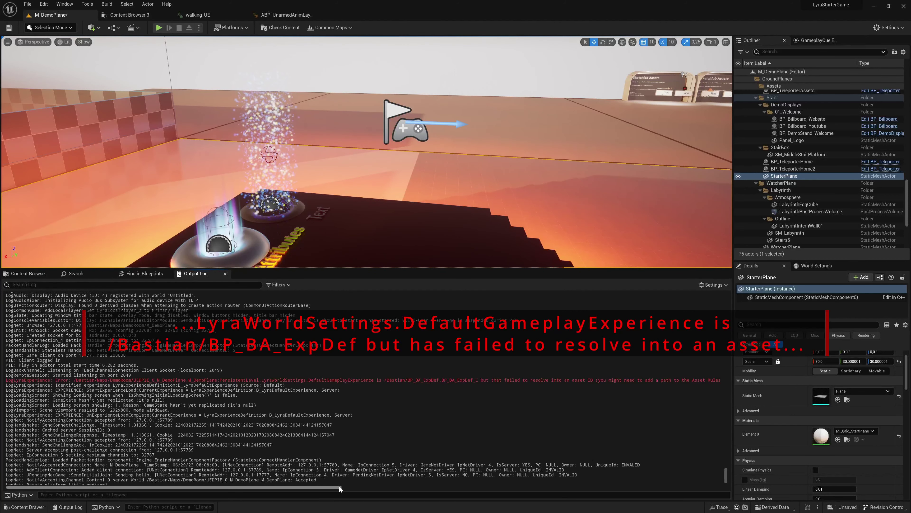
pyautogui.moveTo(333, 488)
pyautogui.mouseDown()
pyautogui.moveTo(484, 502)
pyautogui.moveTo(45, 8)
pyautogui.mouseUp()
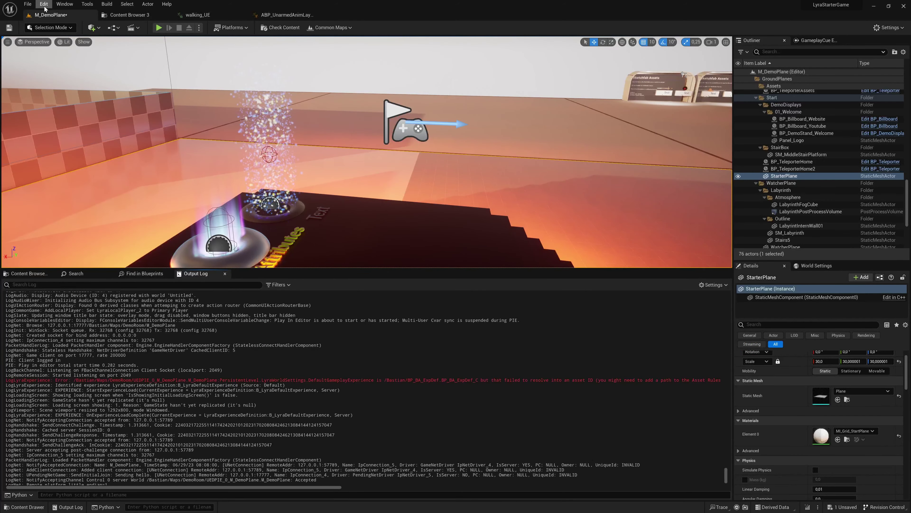
# Add the Bastian Content folder as a second Directories entry under LyraExperienceDefinition in Asset Manager.
pyautogui.click(44, 5)
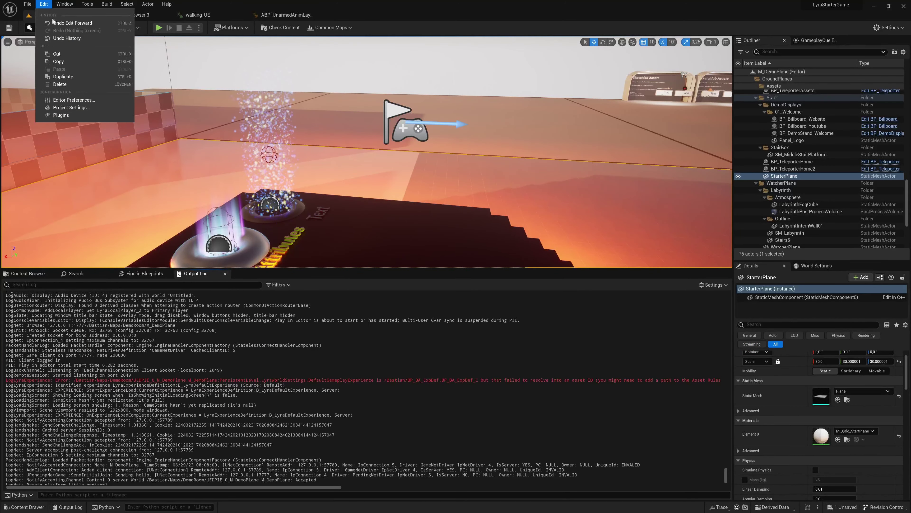
pyautogui.click(71, 110)
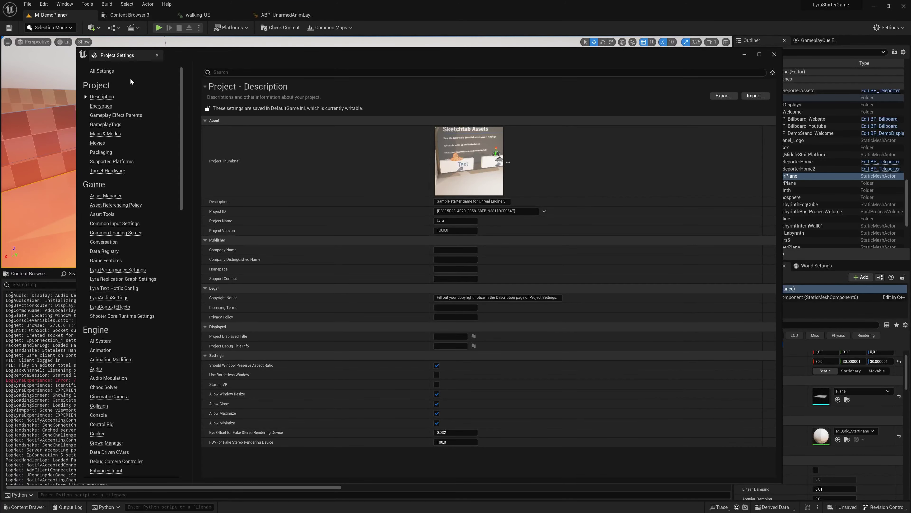
pyautogui.click(105, 195)
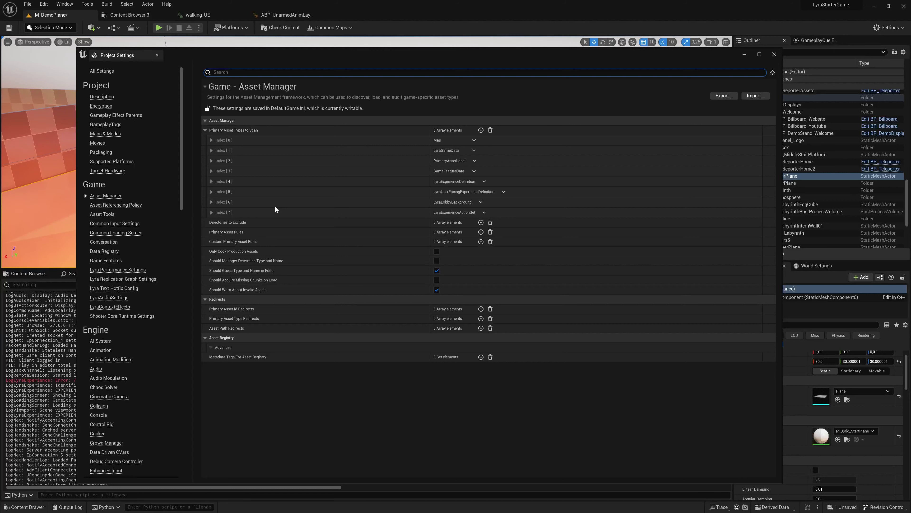
pyautogui.click(211, 182)
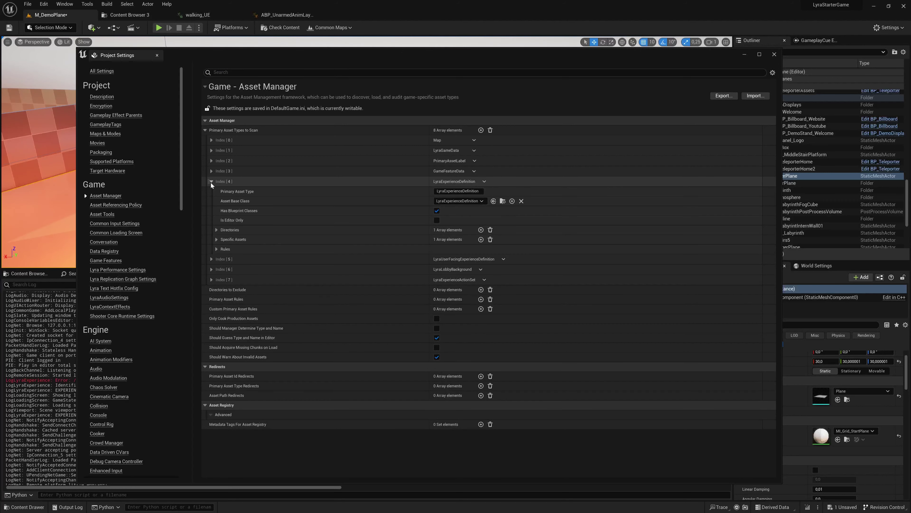
pyautogui.click(216, 229)
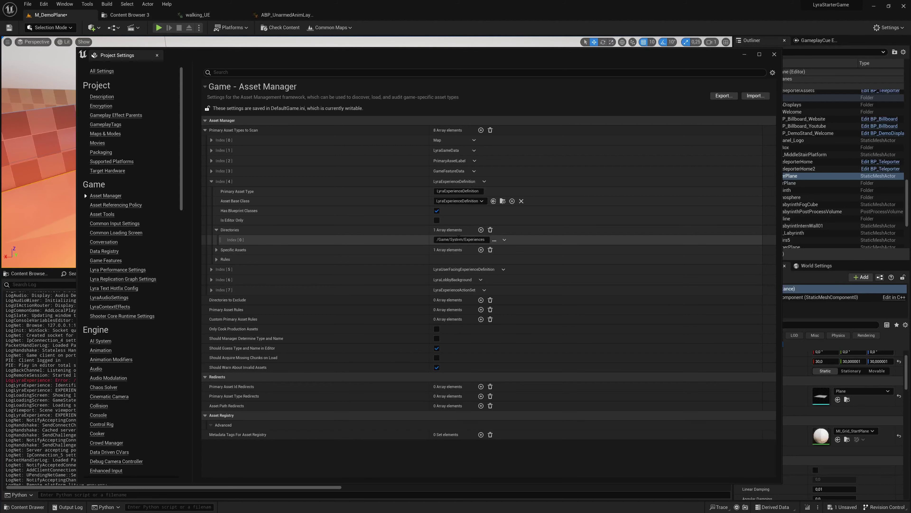
pyautogui.click(481, 231)
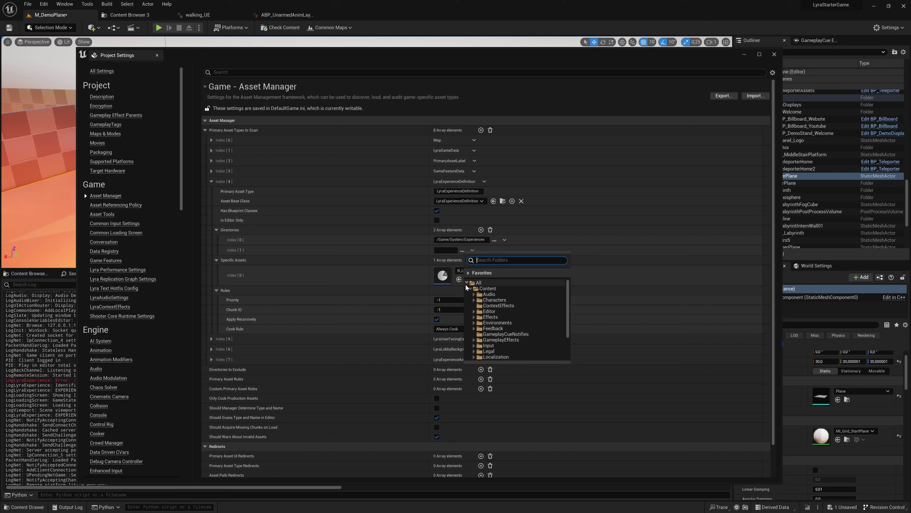
pyautogui.click(470, 288)
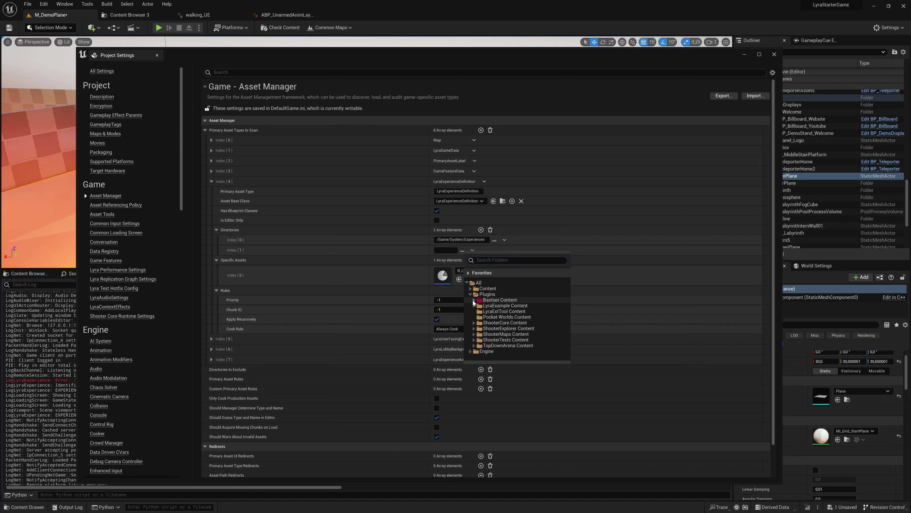
pyautogui.click(497, 301)
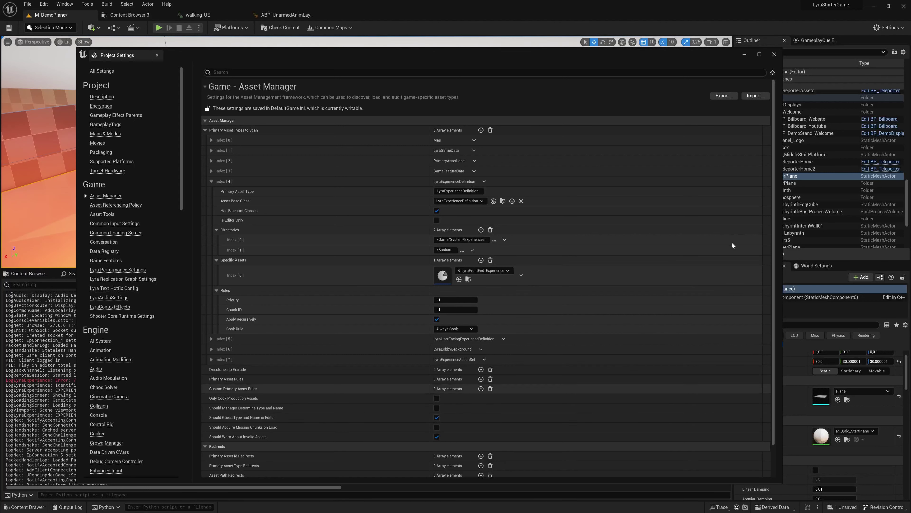
pyautogui.click(774, 55)
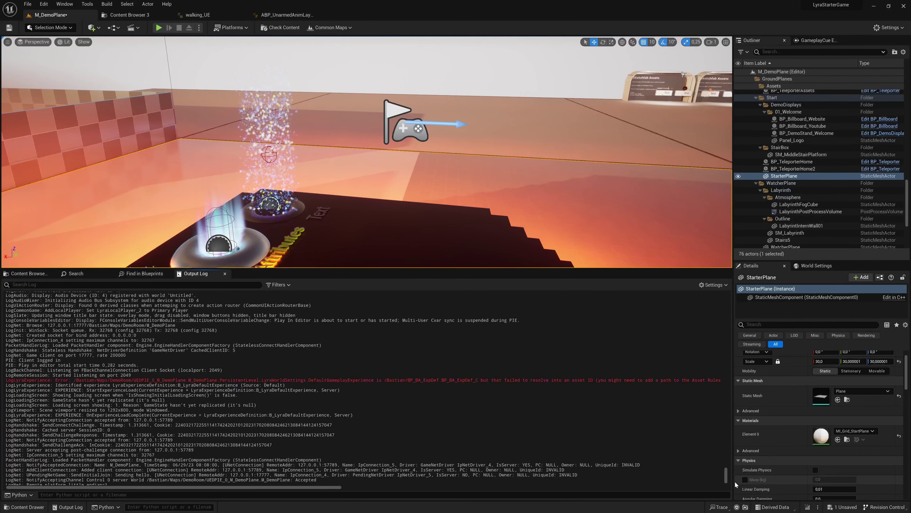
# Clear the Output Log, then run and stop a Play-in-Editor test of M_DemoPlane.
pyautogui.rightClick(396, 360)
pyautogui.click(416, 368)
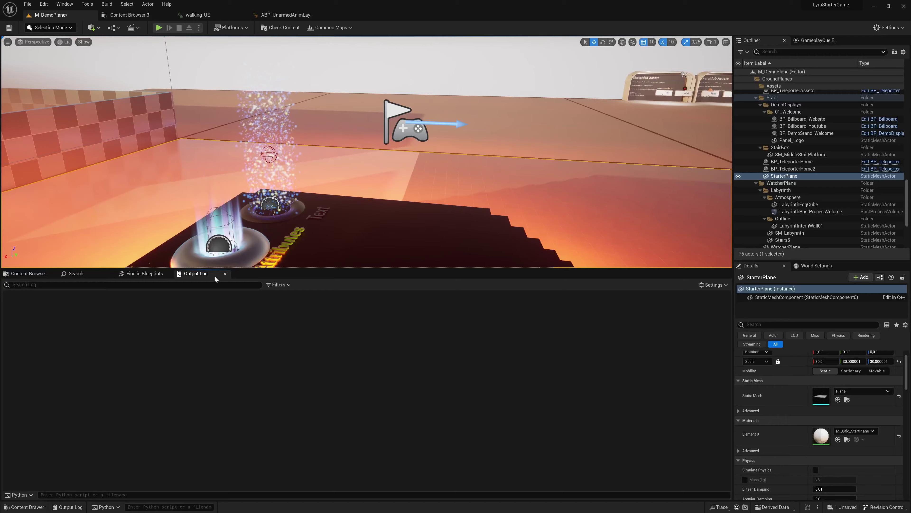
pyautogui.click(159, 28)
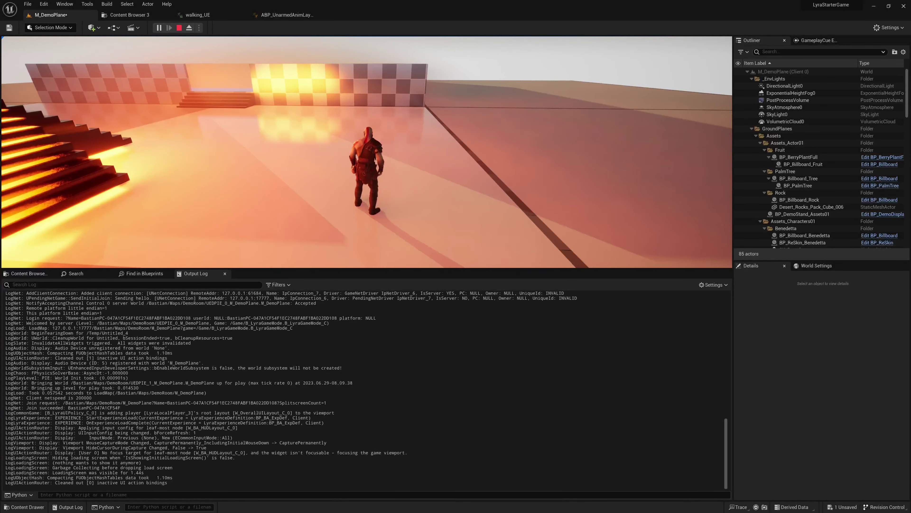
pyautogui.press('Escape')
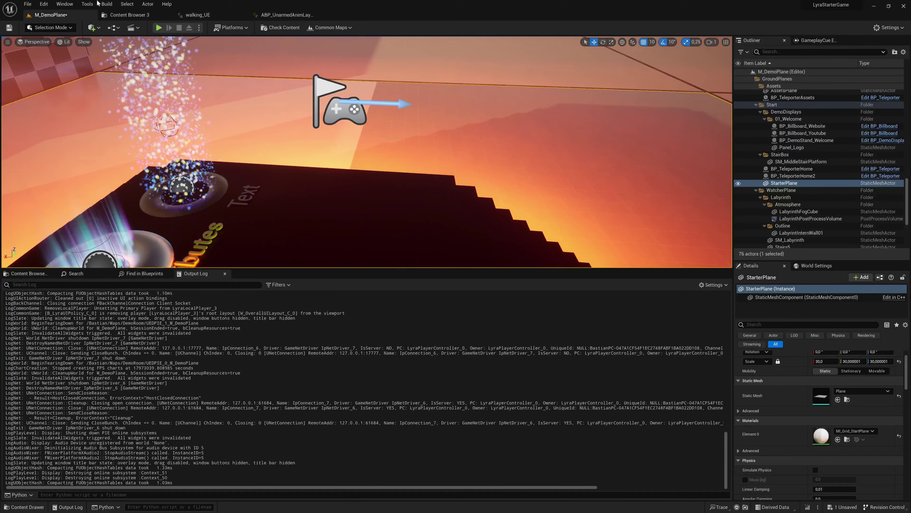
# Switch to walking_UE and glance at the modifier list and editor panels without changing anything.
pyautogui.click(196, 16)
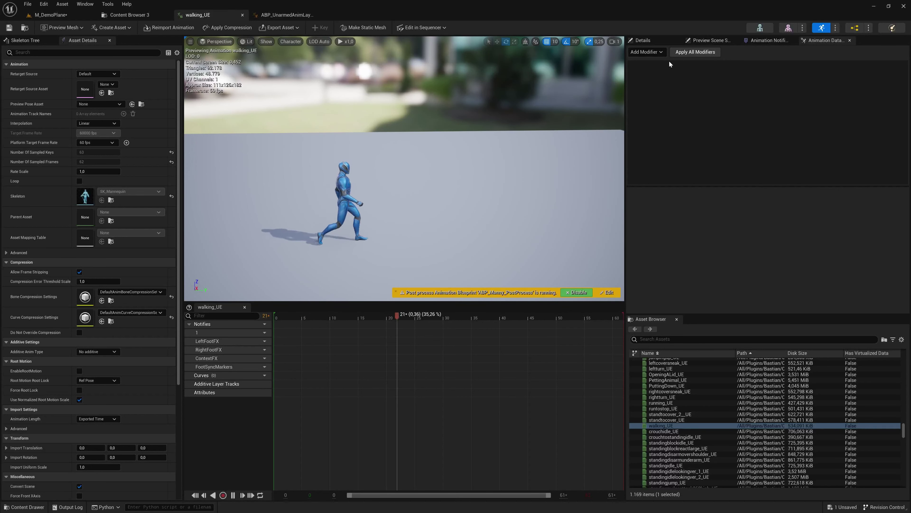
pyautogui.click(660, 52)
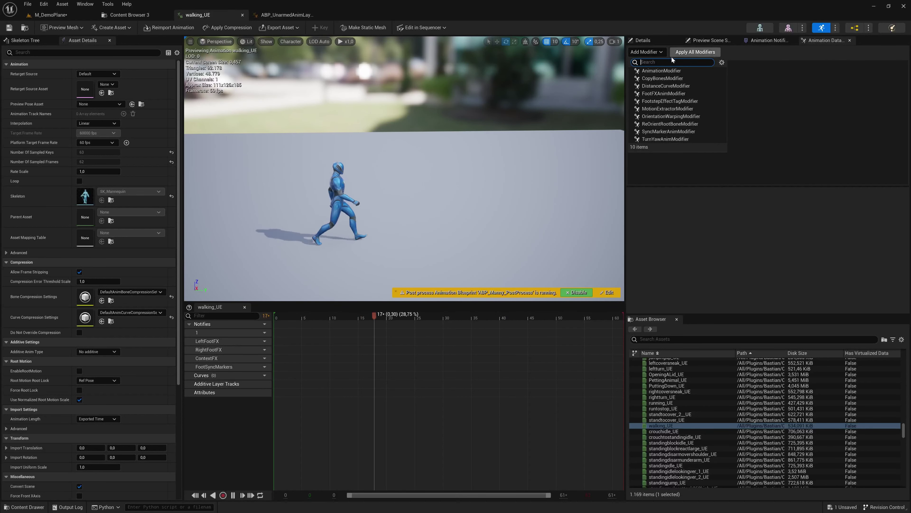
pyautogui.click(782, 73)
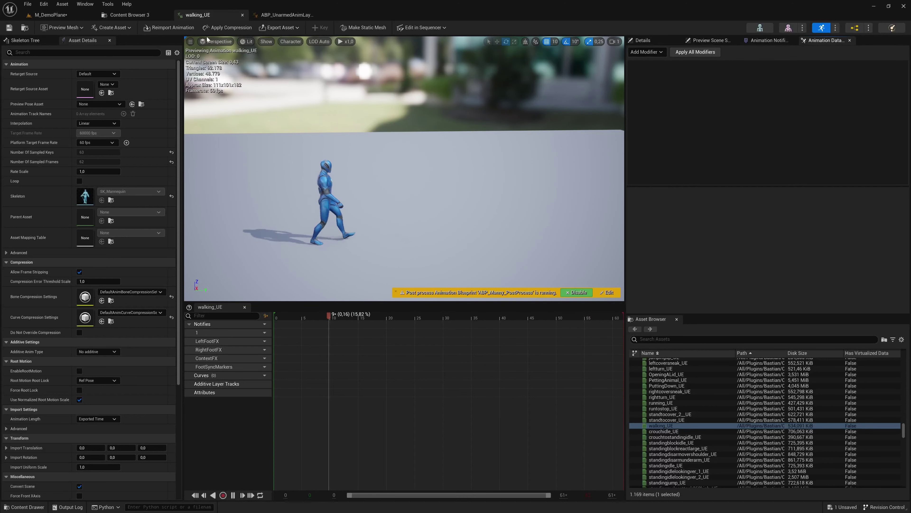
pyautogui.click(88, 8)
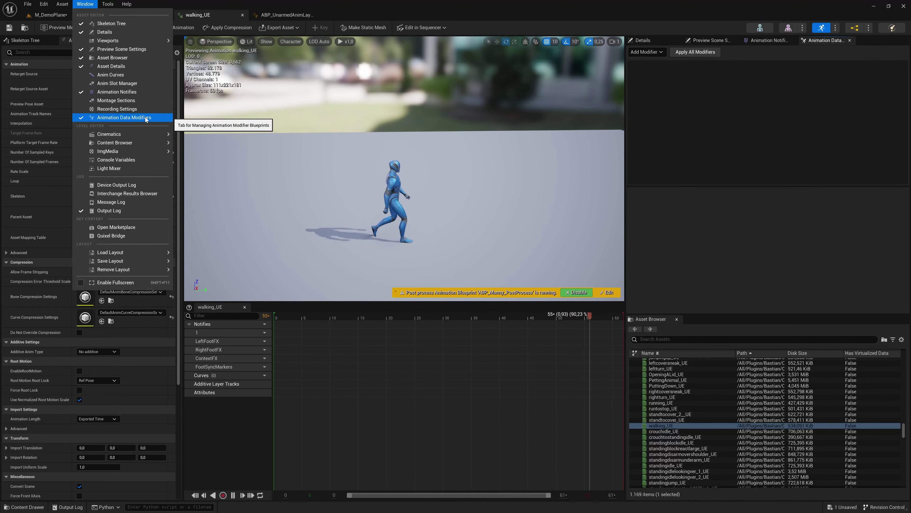
pyautogui.click(263, 118)
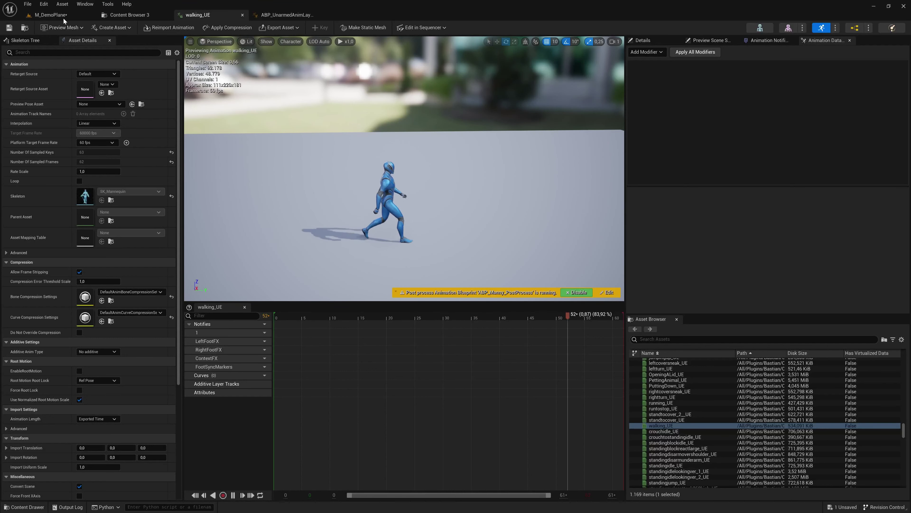
# Search Plugins for 'mata' to confirm Animation Data is enabled, then close the window.
pyautogui.click(44, 4)
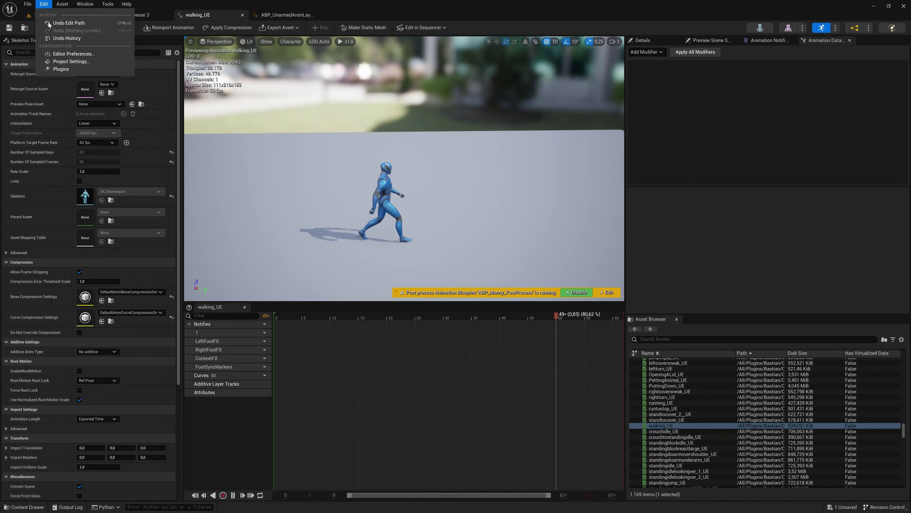
pyautogui.click(67, 71)
pyautogui.write('ani')
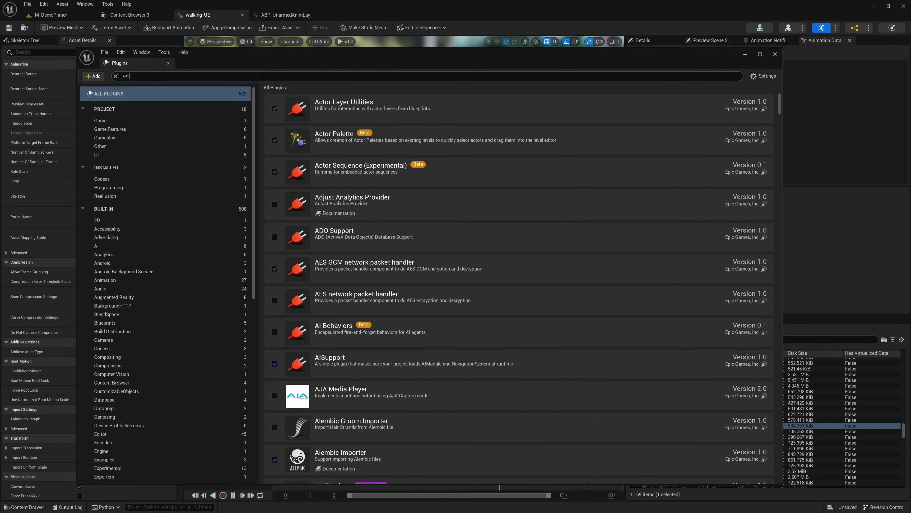
pyautogui.write('mation data')
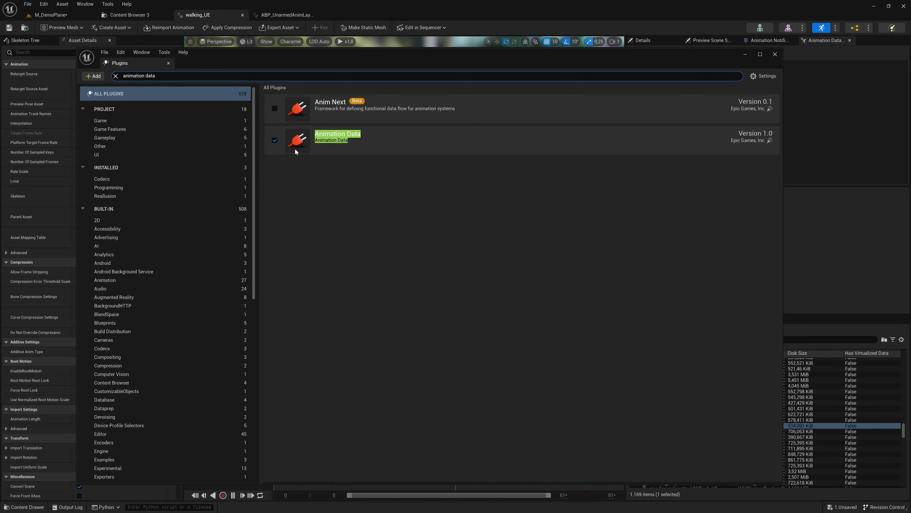
pyautogui.click(775, 55)
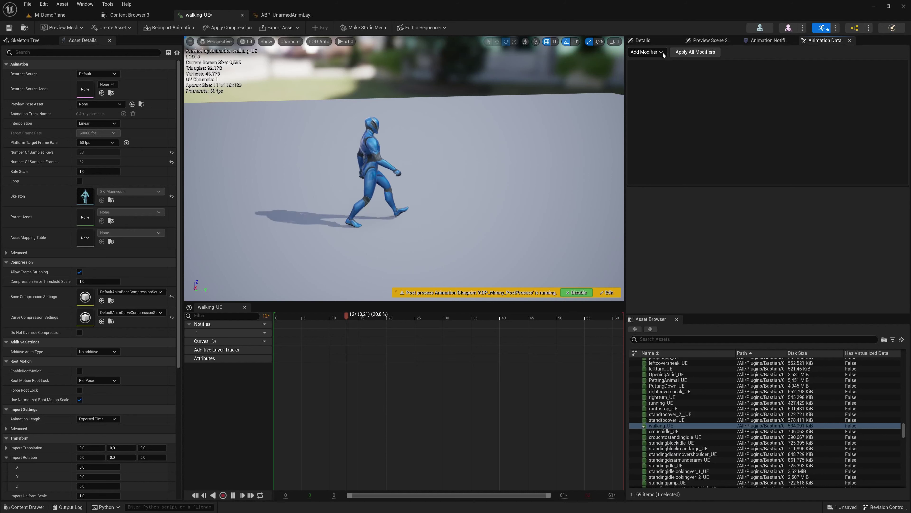
# Add DistanceCurveModifier, enable root motion, and apply it to bake a Distance curve reaching about 180.
pyautogui.click(662, 51)
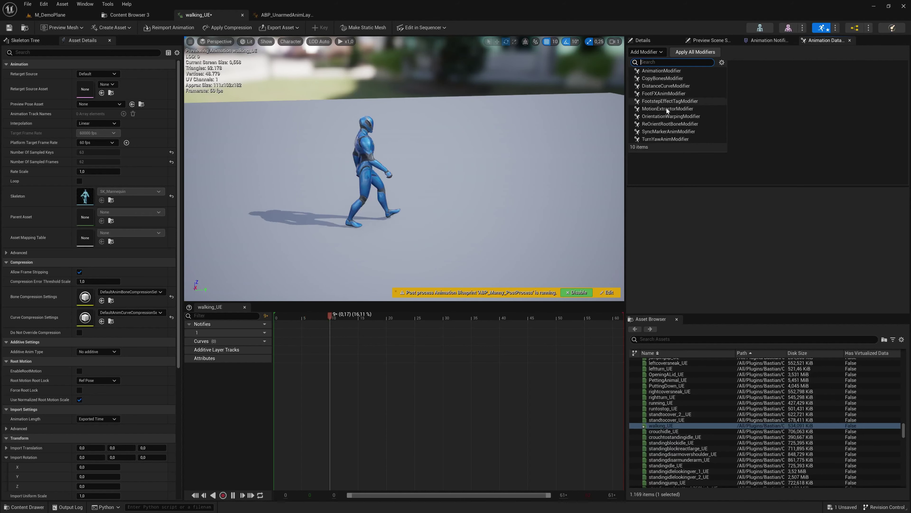
pyautogui.click(660, 86)
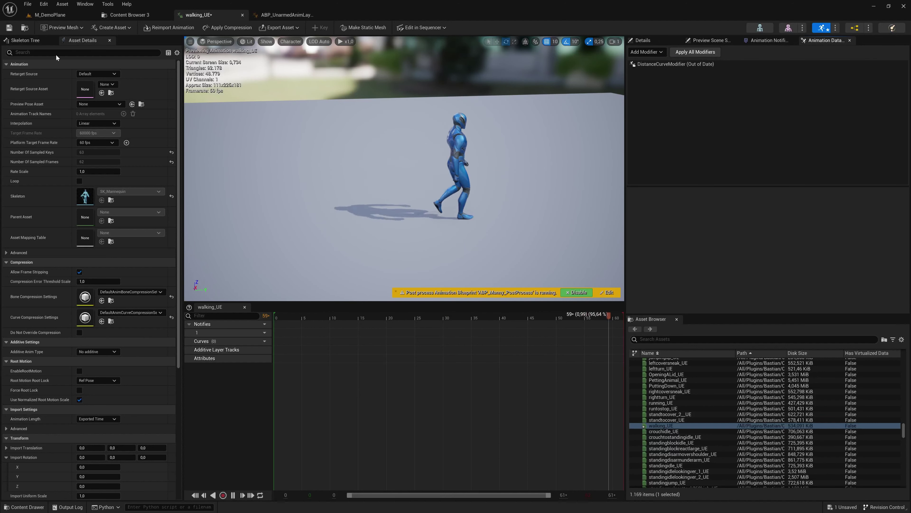
pyautogui.click(49, 52)
pyautogui.write('root')
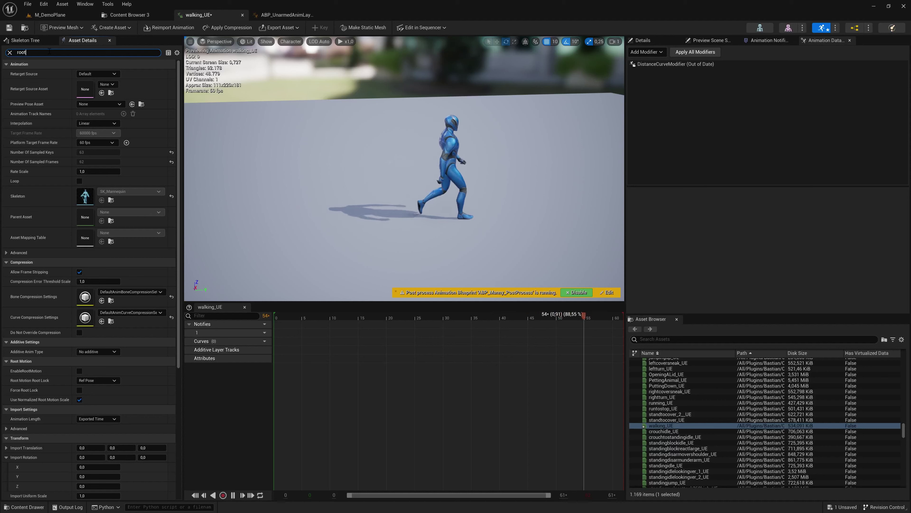
pyautogui.click(79, 73)
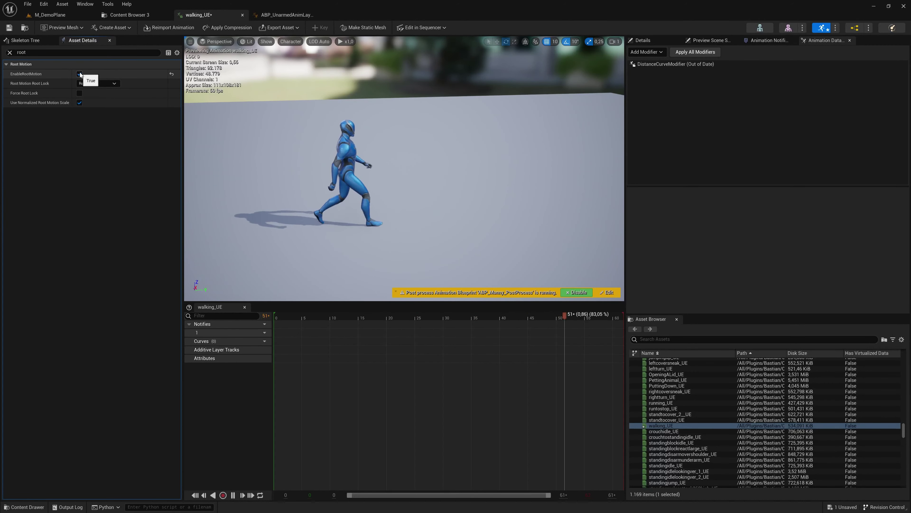
pyautogui.click(691, 51)
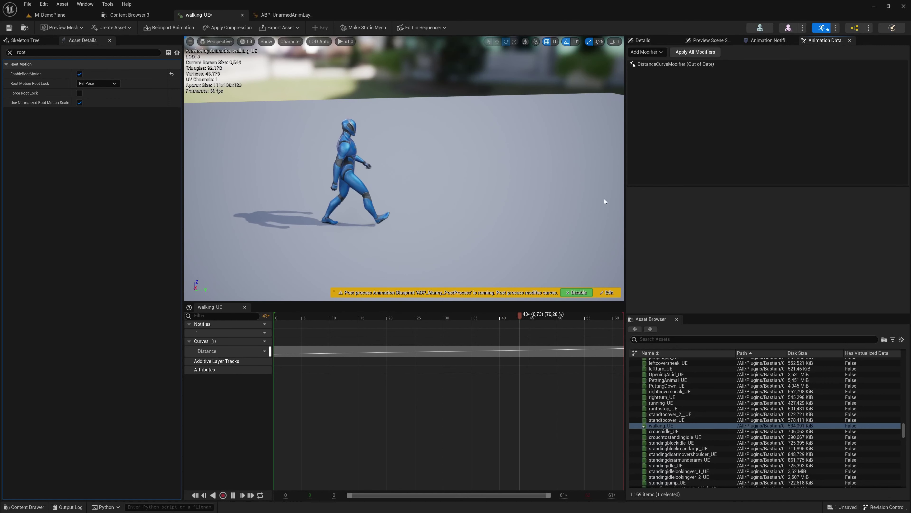
pyautogui.doubleClick(554, 349)
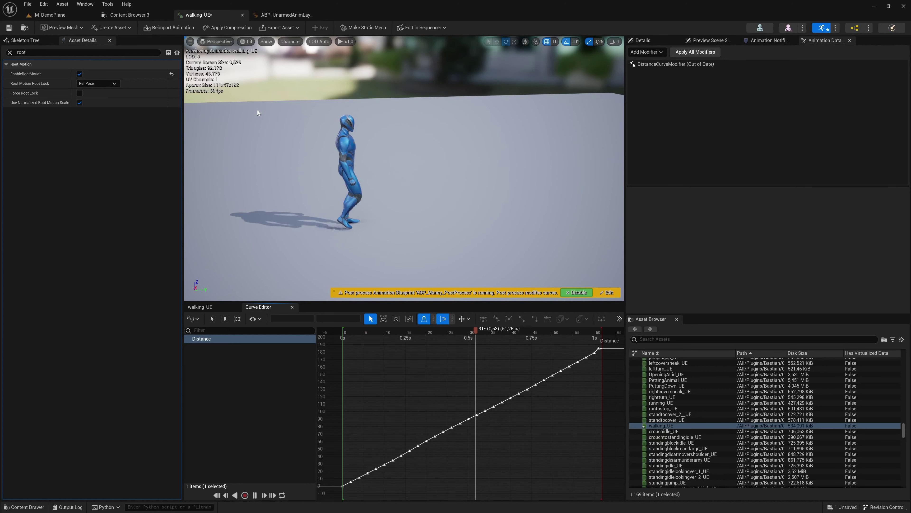
# Remove the DistanceCurveModifier while keeping the baked Distance curve.
pyautogui.rightClick(662, 64)
pyautogui.click(695, 93)
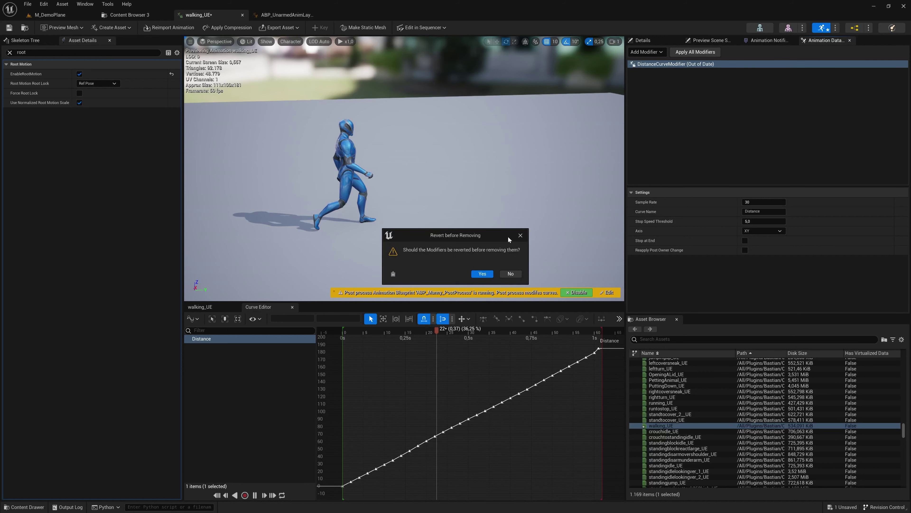
pyautogui.click(511, 274)
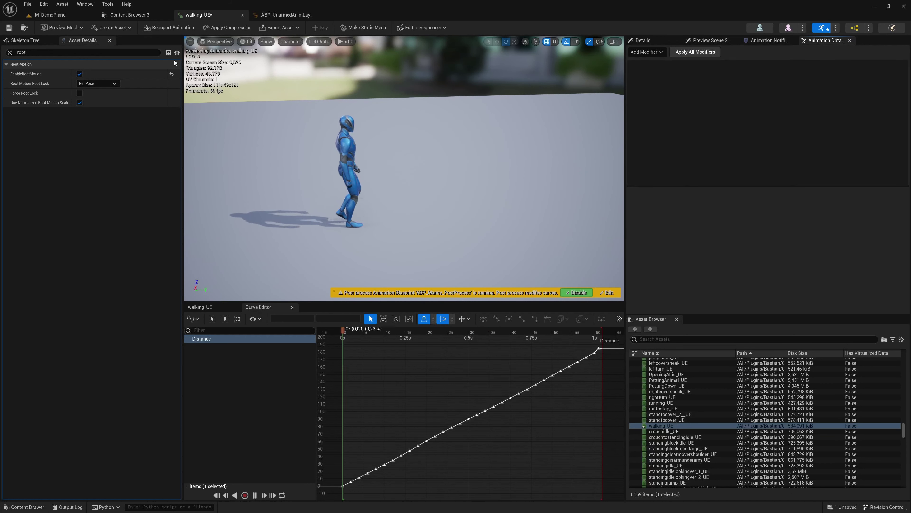
# Apply FootstepEffectTagModifier to add footstep notifies, then remove it while keeping the notifies.
pyautogui.click(197, 307)
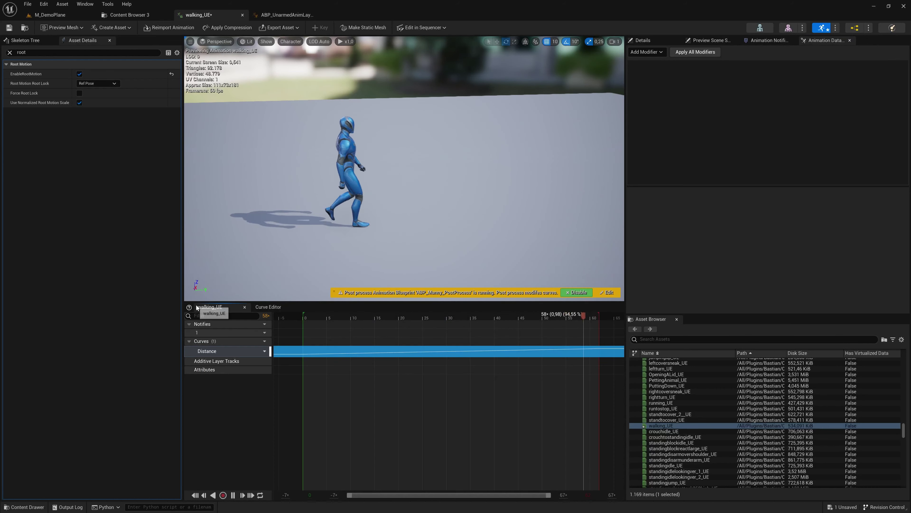
pyautogui.click(659, 52)
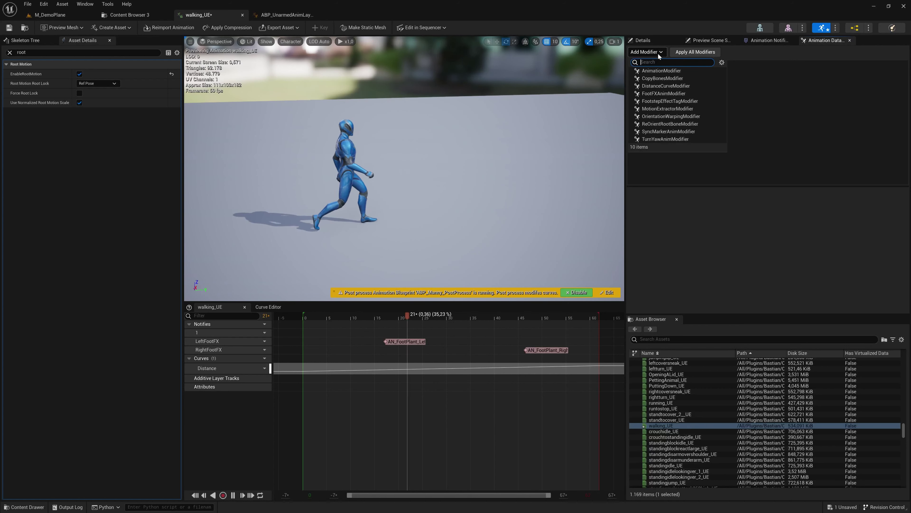
pyautogui.click(669, 102)
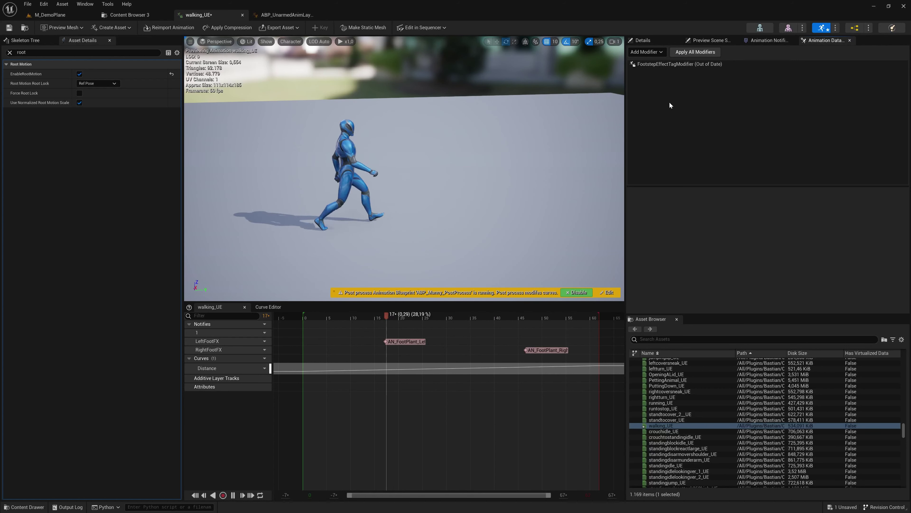
pyautogui.click(692, 53)
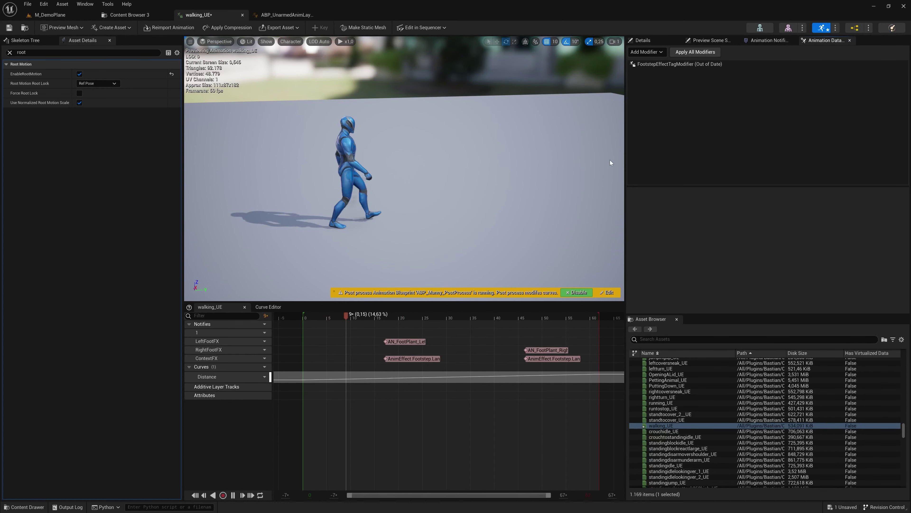
pyautogui.rightClick(657, 65)
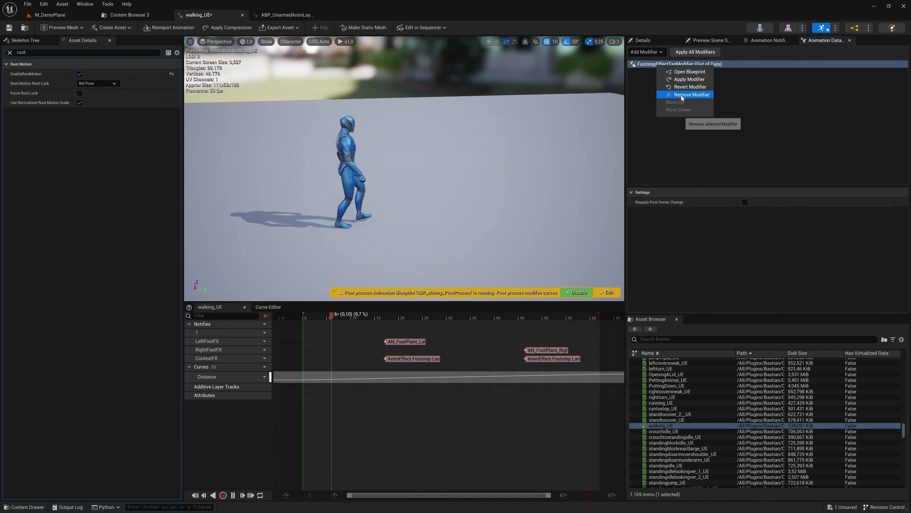
pyautogui.click(668, 95)
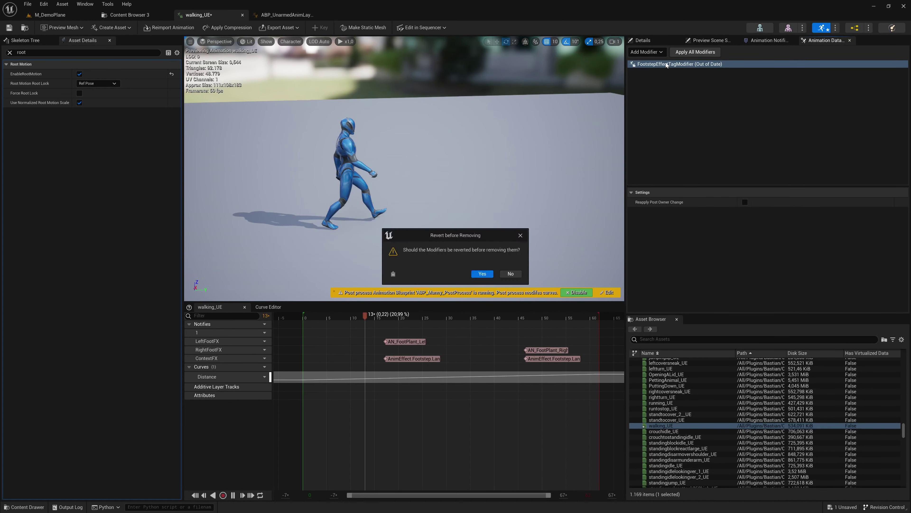
pyautogui.click(517, 273)
# Add SyncMarkerAnimModifier for foot sync markers and scrub the opening frames.
pyautogui.click(645, 53)
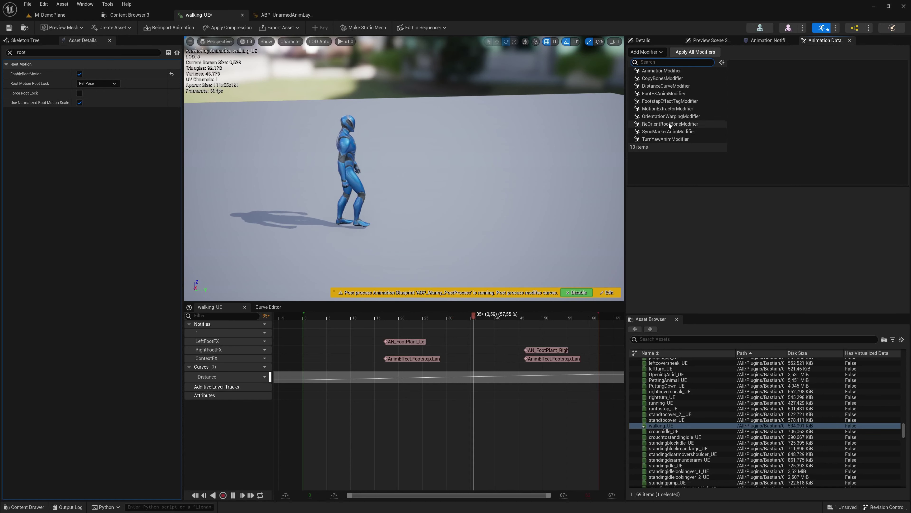
pyautogui.click(669, 132)
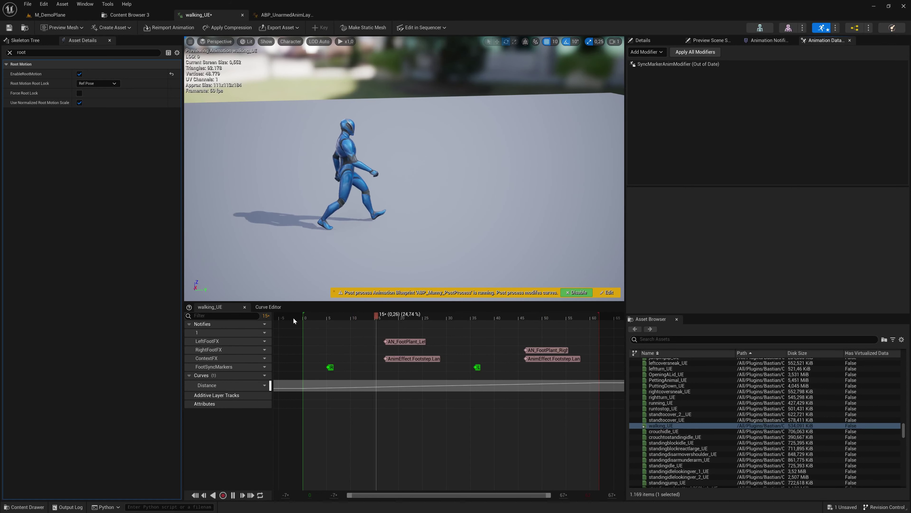
pyautogui.moveTo(302, 318); pyautogui.dragTo(481, 337)
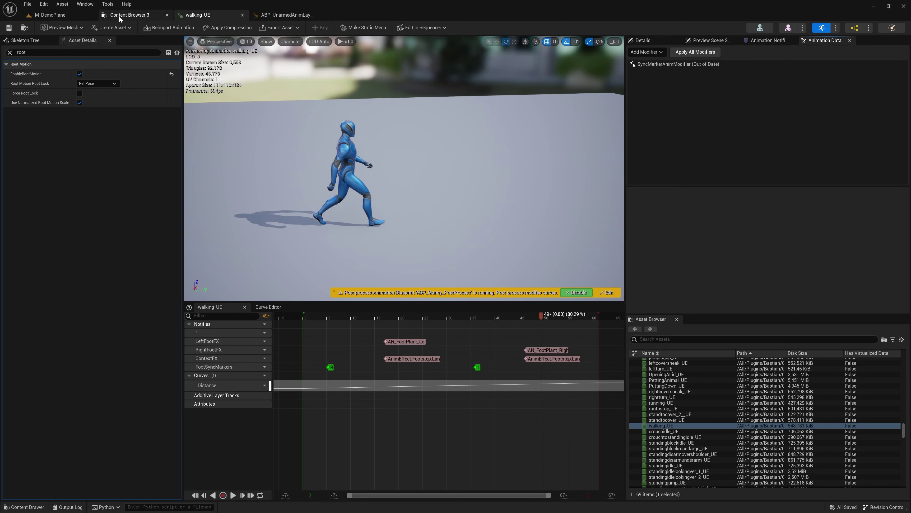
# Switch to M_DemoPlane, play in the editor, and walk the character toward the stairs.
pyautogui.click(73, 18)
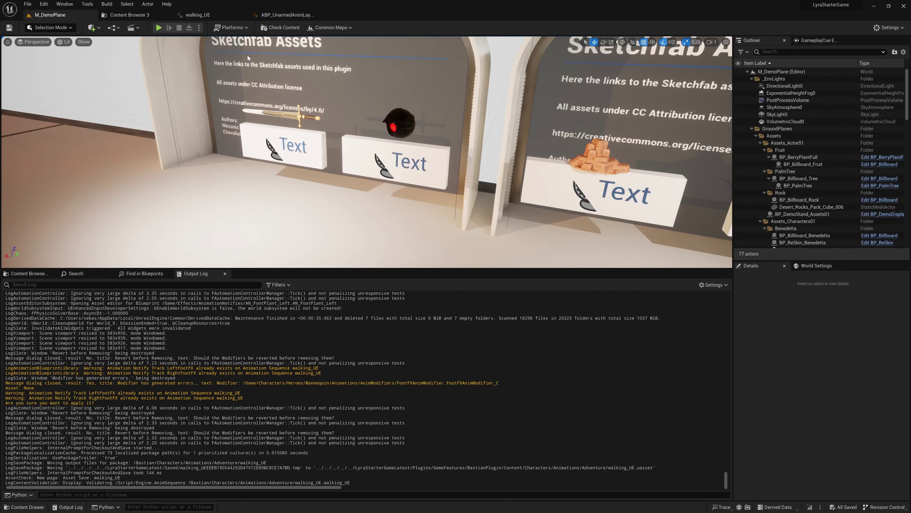
pyautogui.hotkey('alt', 'p')
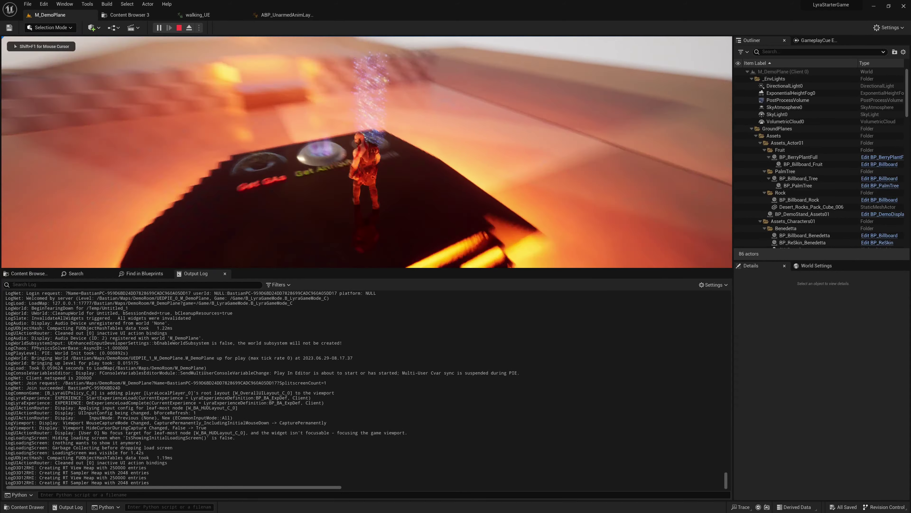
pyautogui.press('w')
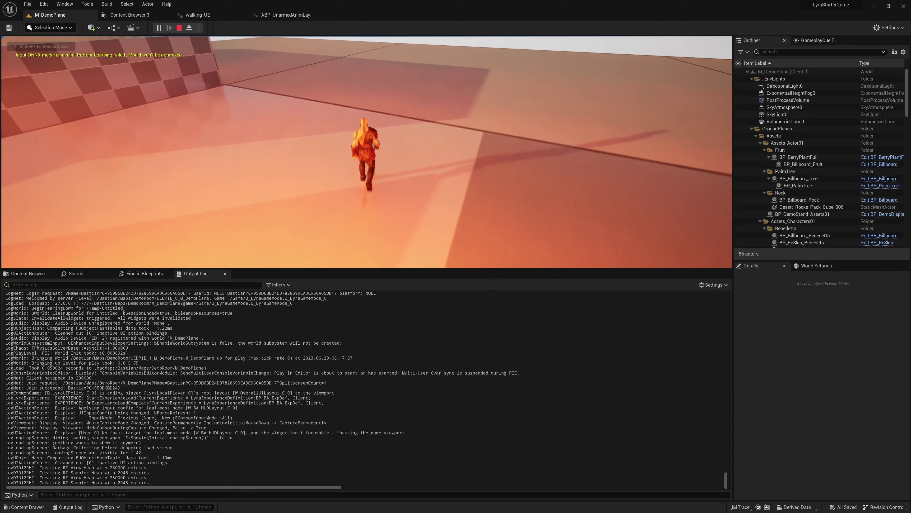
pyautogui.press('w')
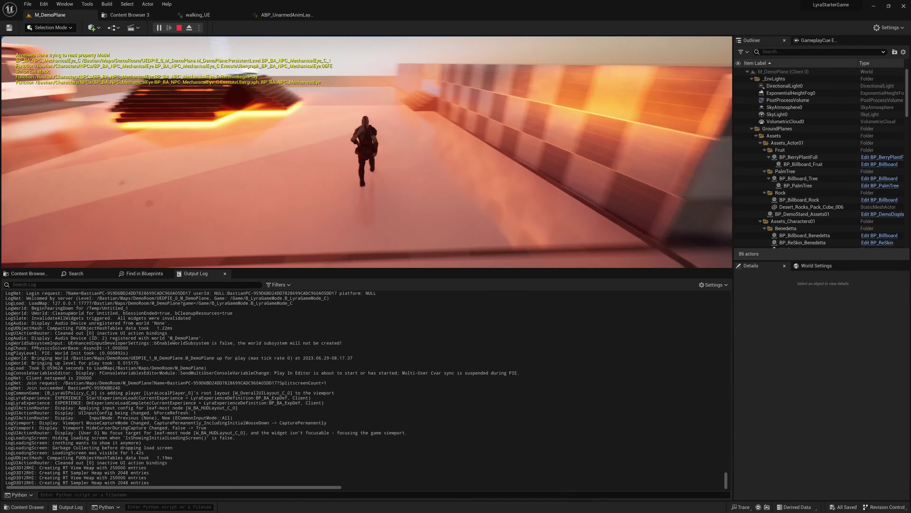
pyautogui.press('w')
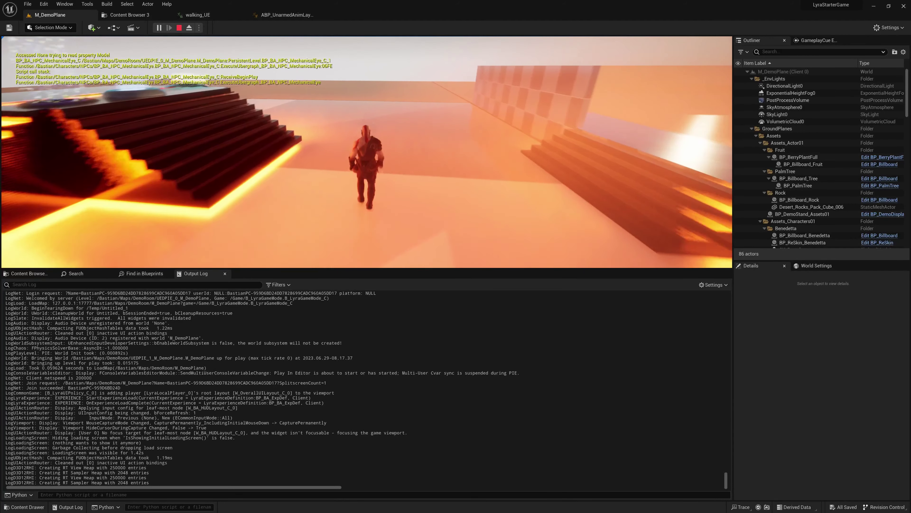
pyautogui.press('w')
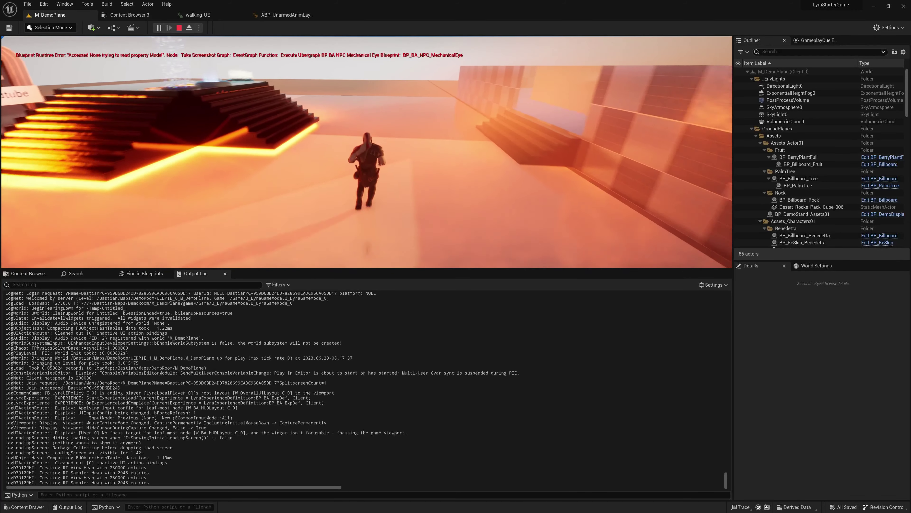
pyautogui.press('w')
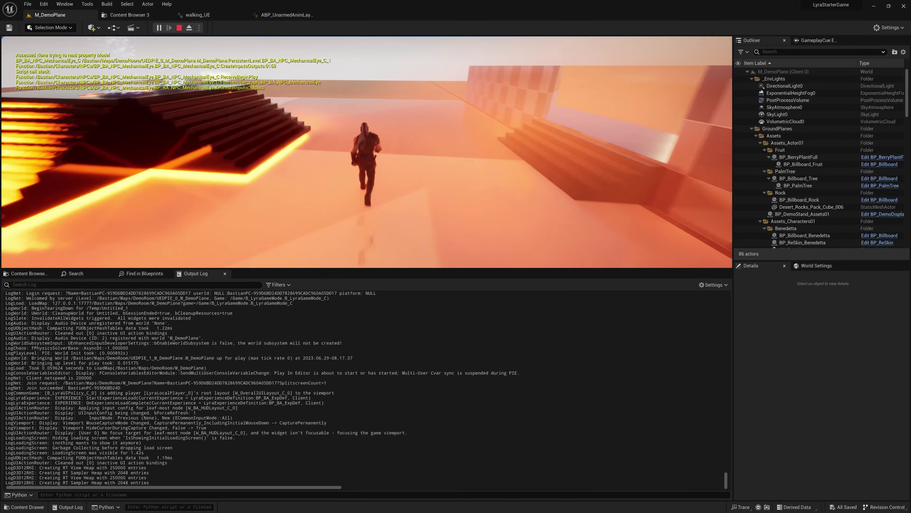
pyautogui.press('w')
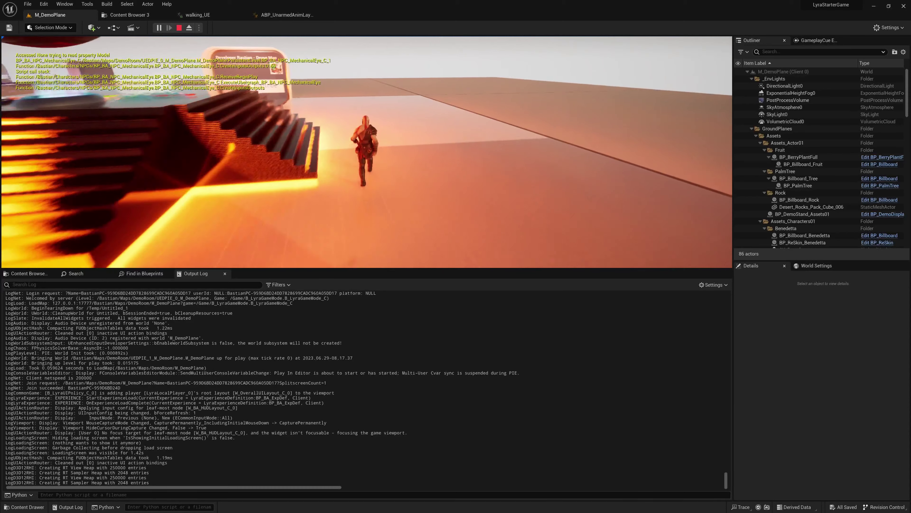
pyautogui.press('w')
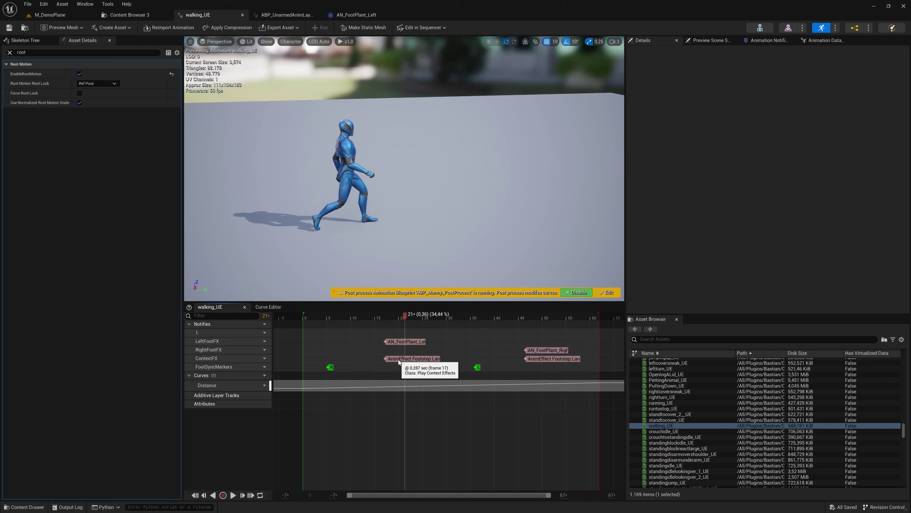
# In the first ContextFX notify's Details, replace the Effect tag with AnimEffect.Footstep.Walk.
pyautogui.click(398, 360)
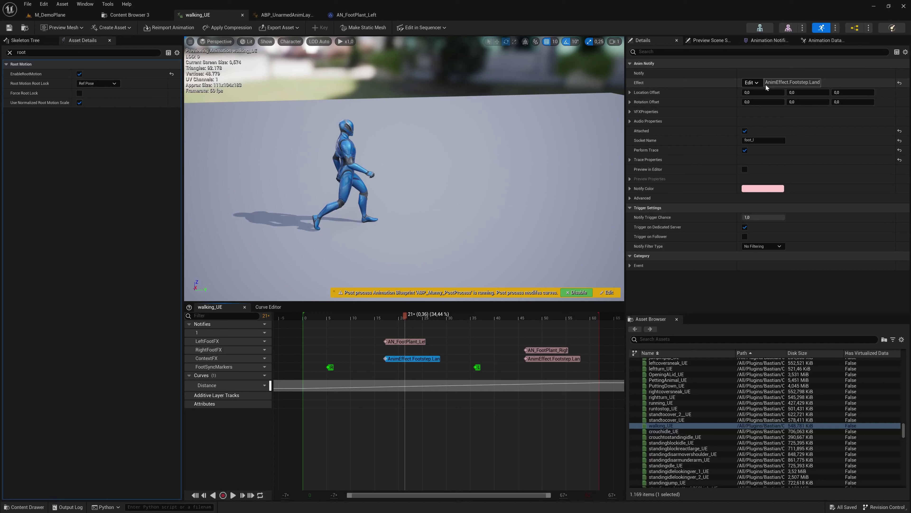
pyautogui.click(752, 82)
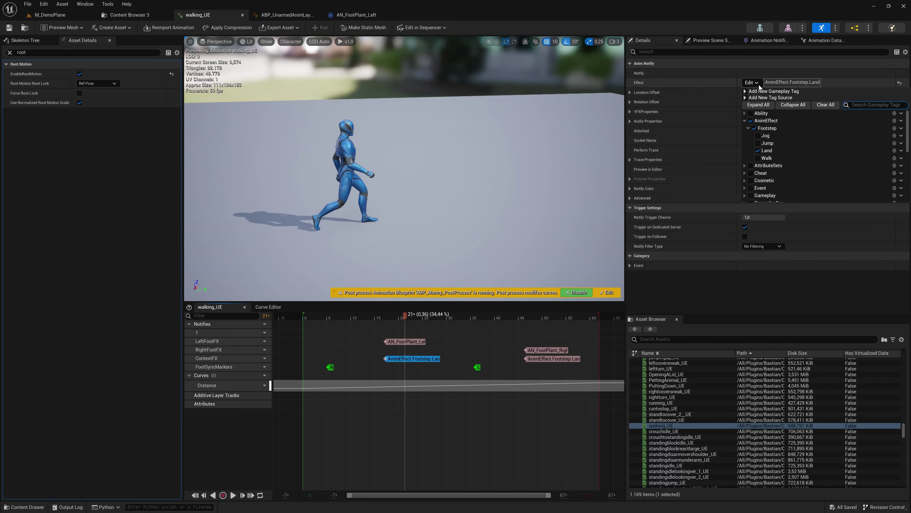
pyautogui.click(762, 159)
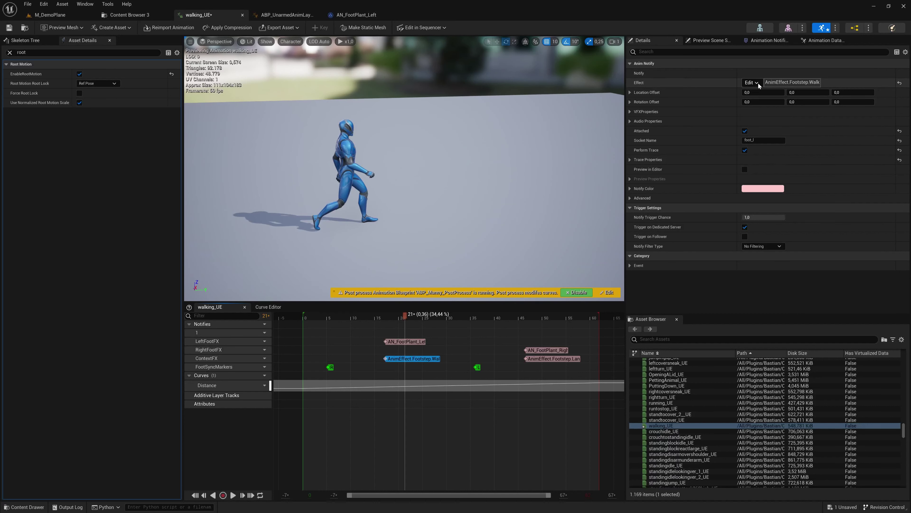
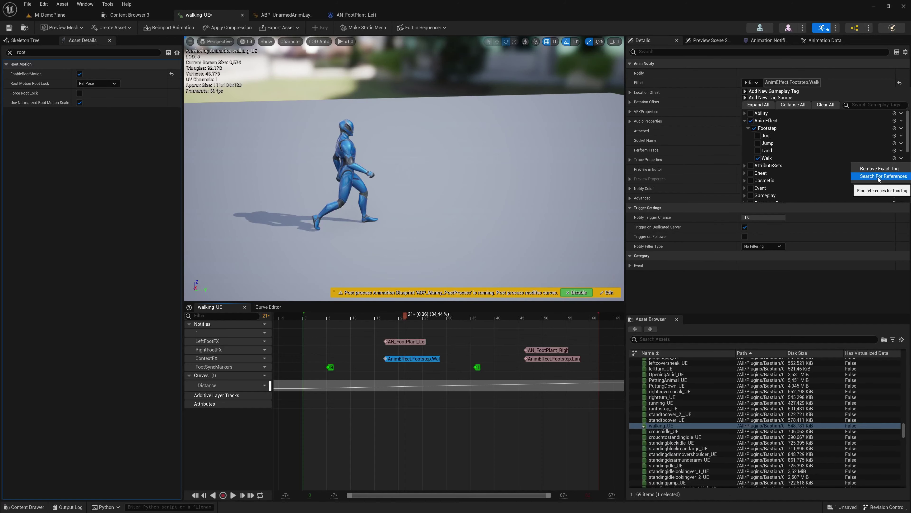
# Search for references to AnimEffect.Footstep.Walk and open the tag in GameplayTags settings.
pyautogui.click(878, 175)
pyautogui.doubleClick(470, 238)
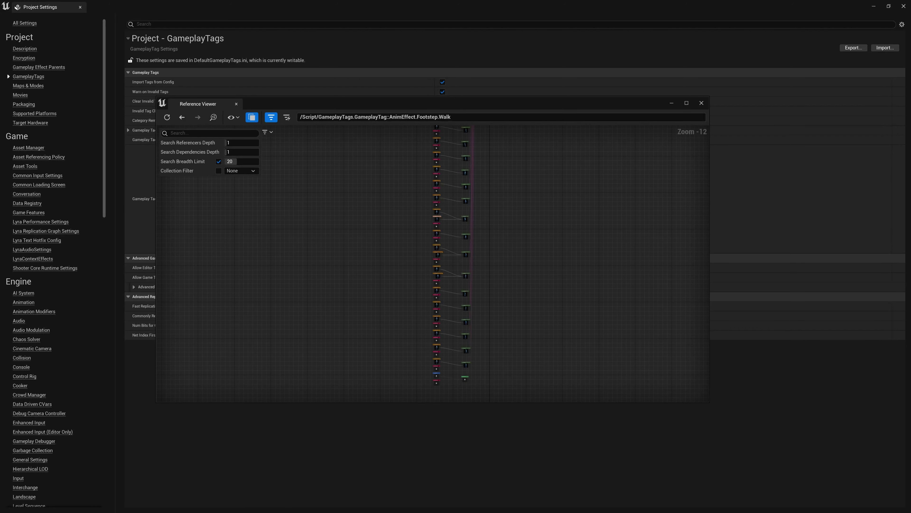
# Open CFX_DefaultSkin from the reference graph for editing, then close Project Settings.
pyautogui.scroll(12, 447, 278)
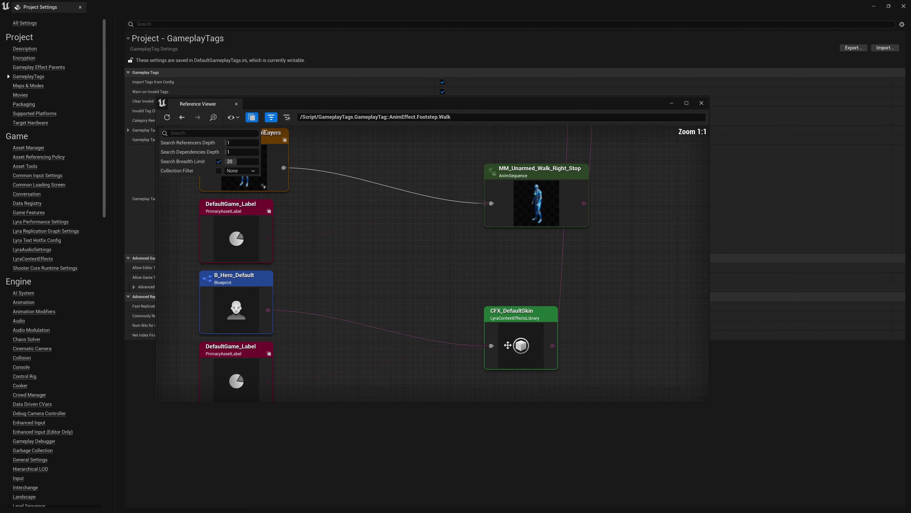
pyautogui.moveTo(567, 251); pyautogui.dragTo(542, 255, button='right')
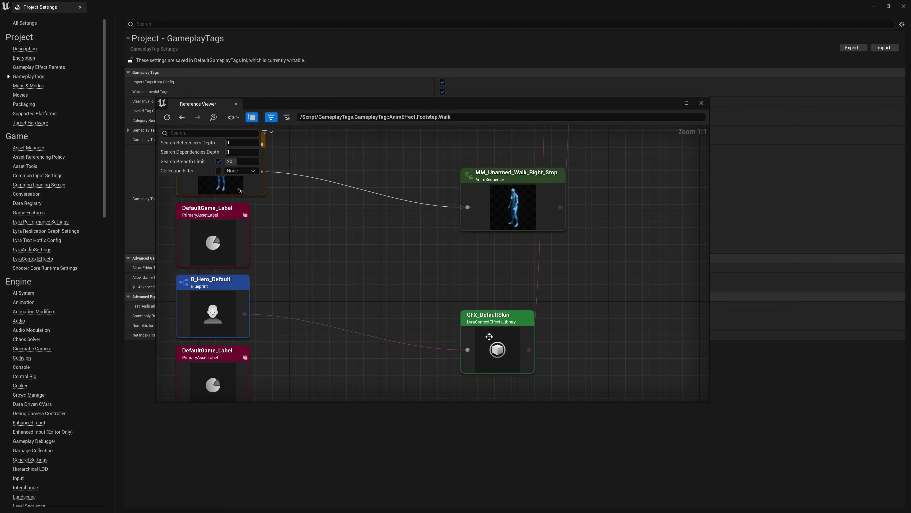
pyautogui.rightClick(489, 316)
pyautogui.click(531, 335)
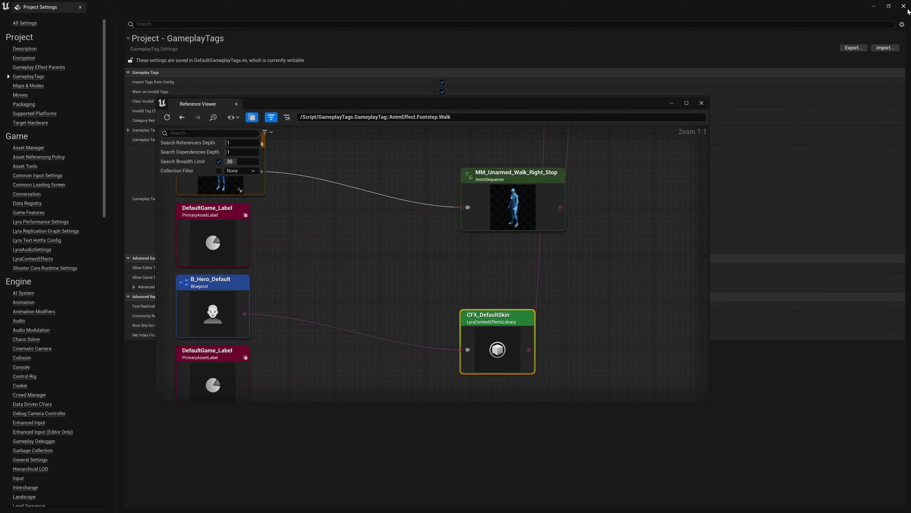
pyautogui.click(905, 7)
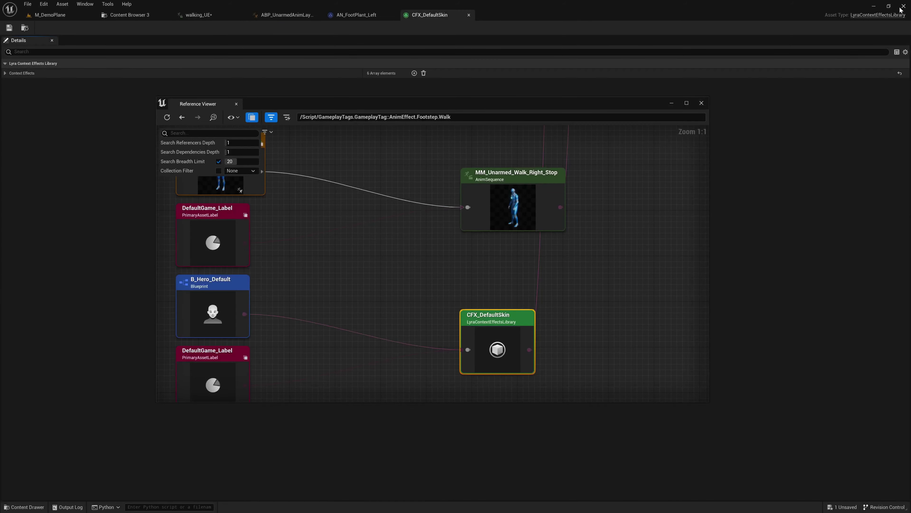
# Expand Context Effects Index [0]–[3], revealing the Default walk's sfx_Character_FS_Concrete_nl_meta sound.
pyautogui.click(701, 103)
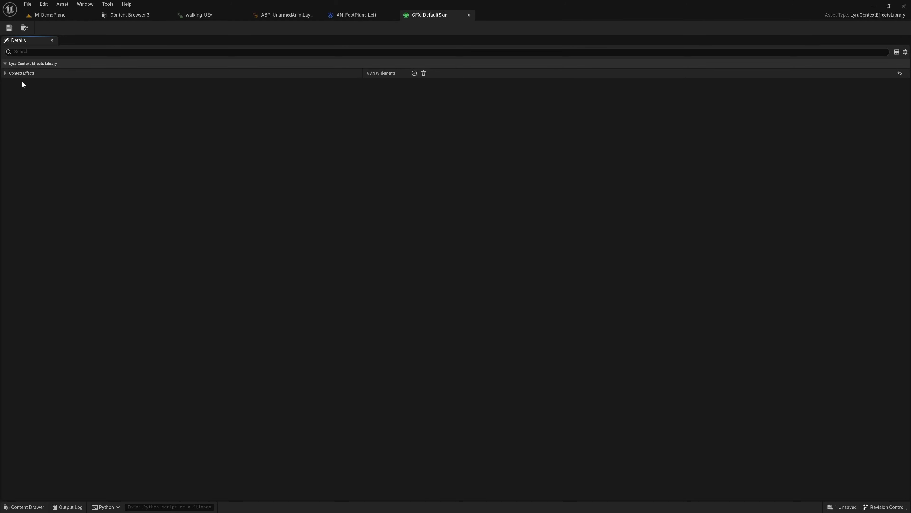
pyautogui.click(5, 73)
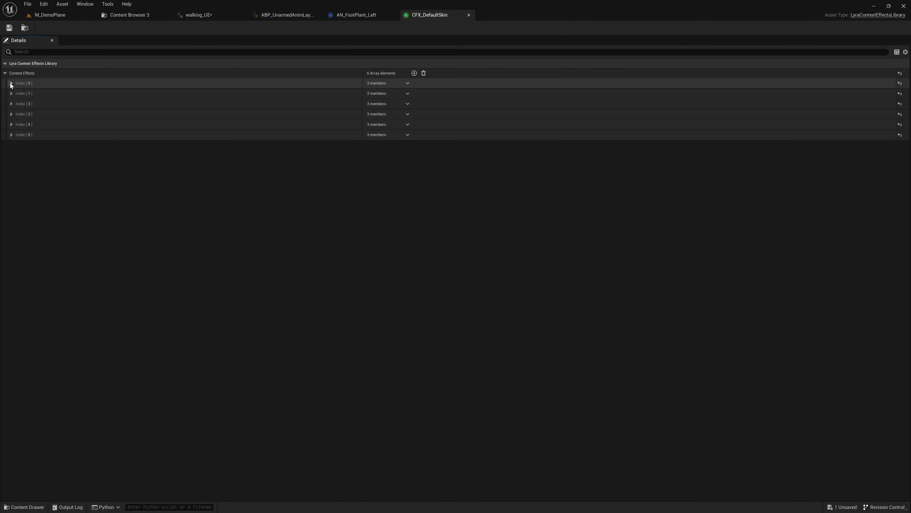
pyautogui.click(11, 83)
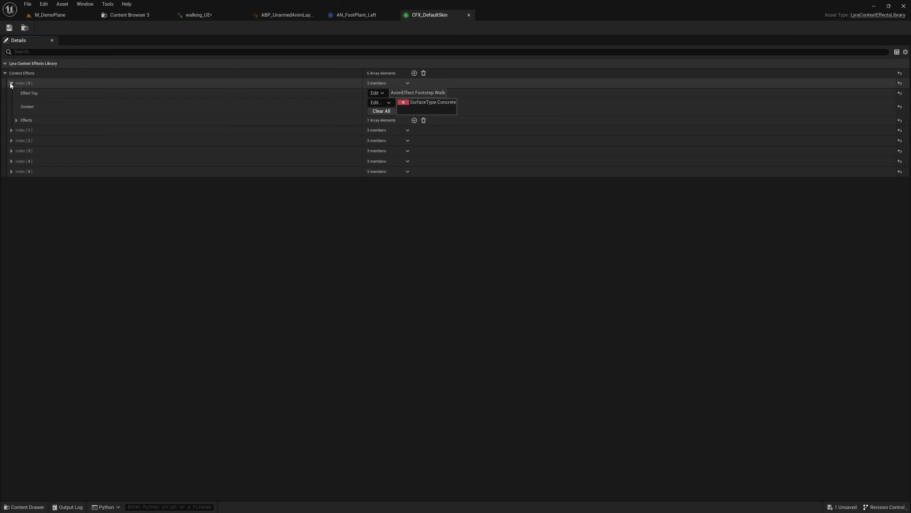
pyautogui.click(11, 131)
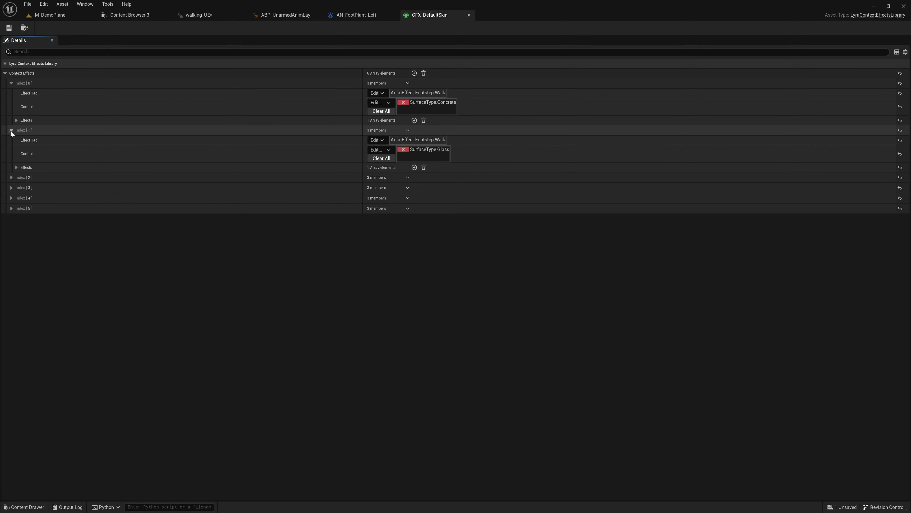
pyautogui.click(11, 178)
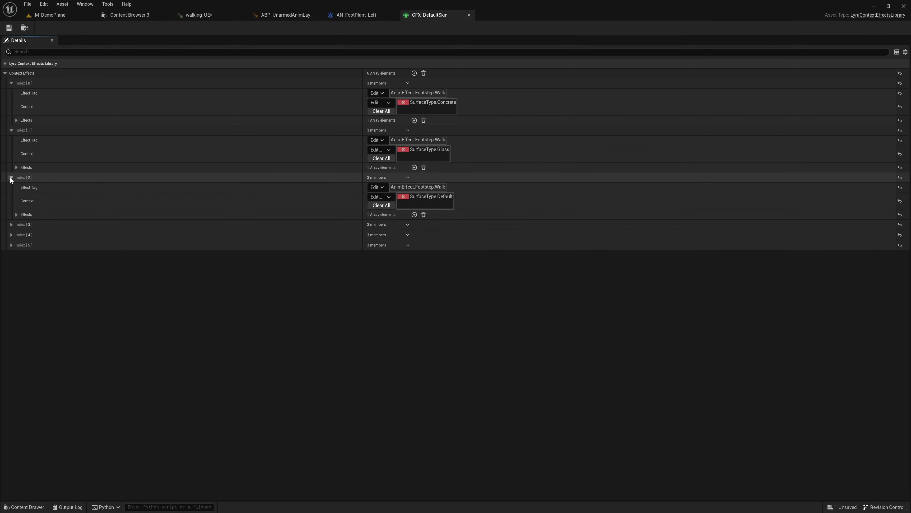
pyautogui.click(11, 225)
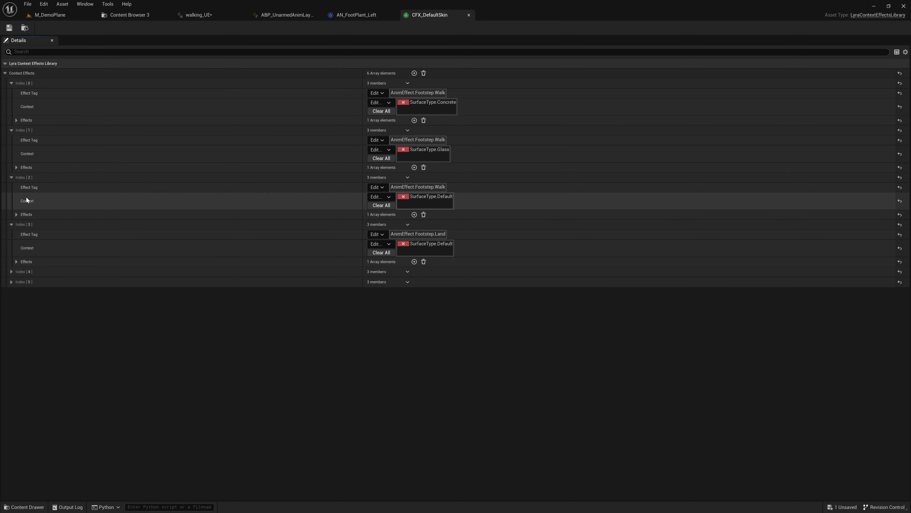
pyautogui.click(16, 214)
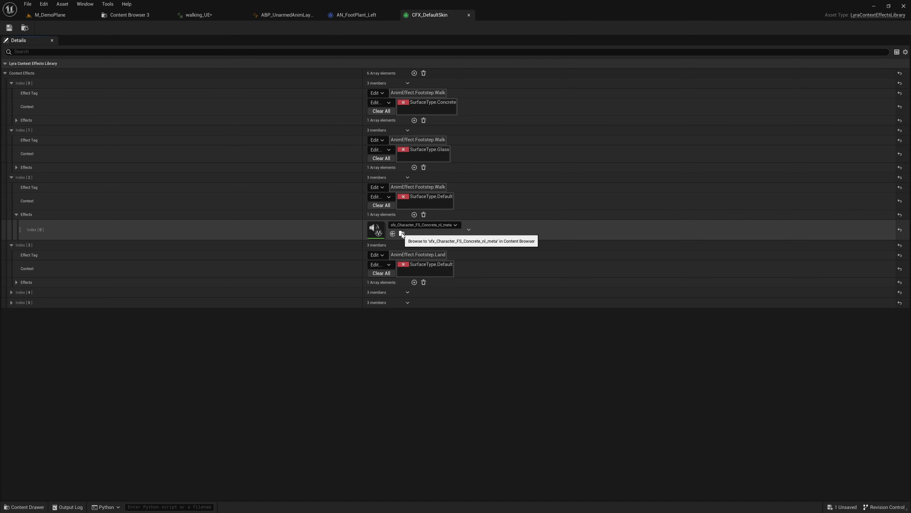
# Find sfx_Character_FS_Concrete_nl_meta in Audio/MetaSounds and play, then stop, its preview.
pyautogui.click(402, 233)
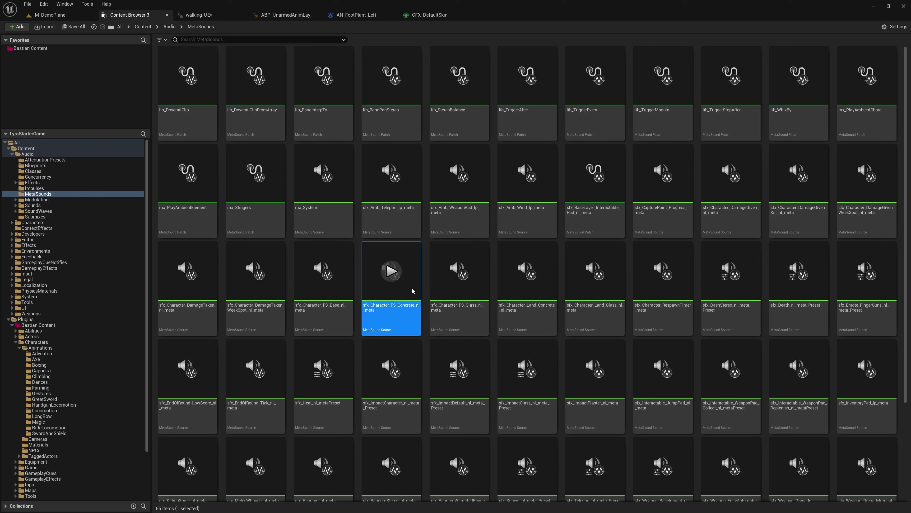
pyautogui.click(391, 273)
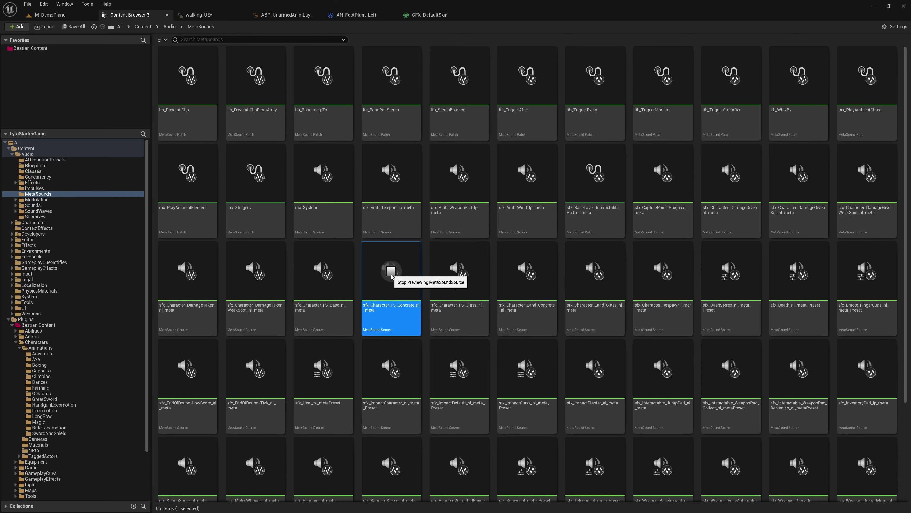
pyautogui.click(391, 272)
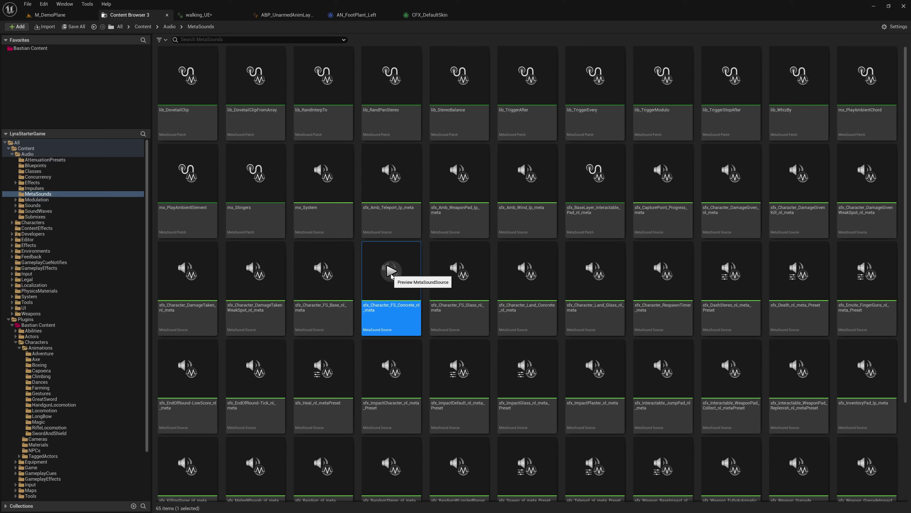